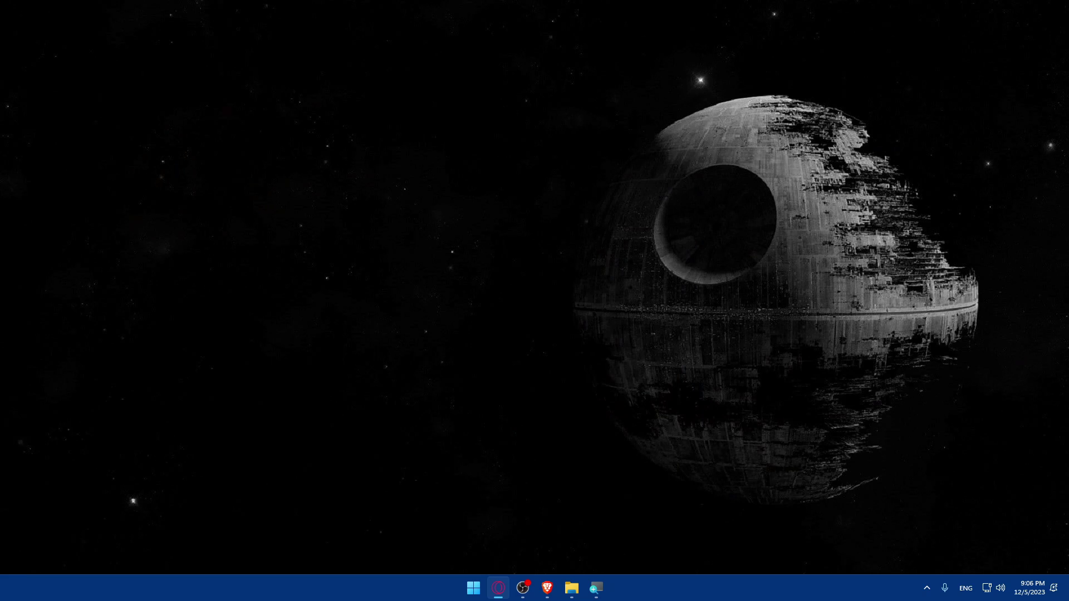
- Open Brave and search Google for 'charactere ai', correcting the typo
click(547, 587)
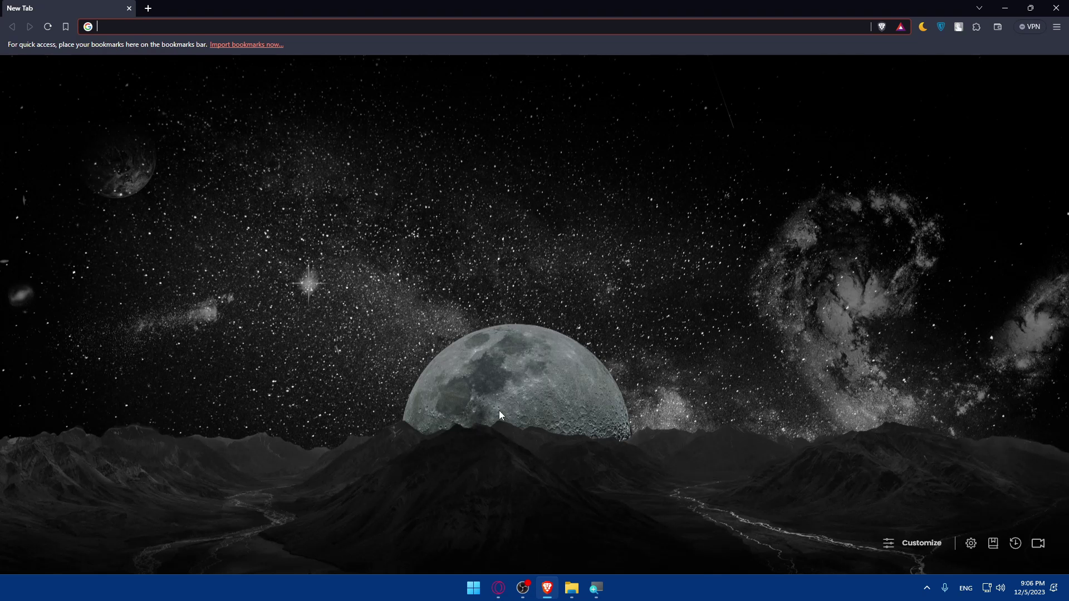
click(525, 379)
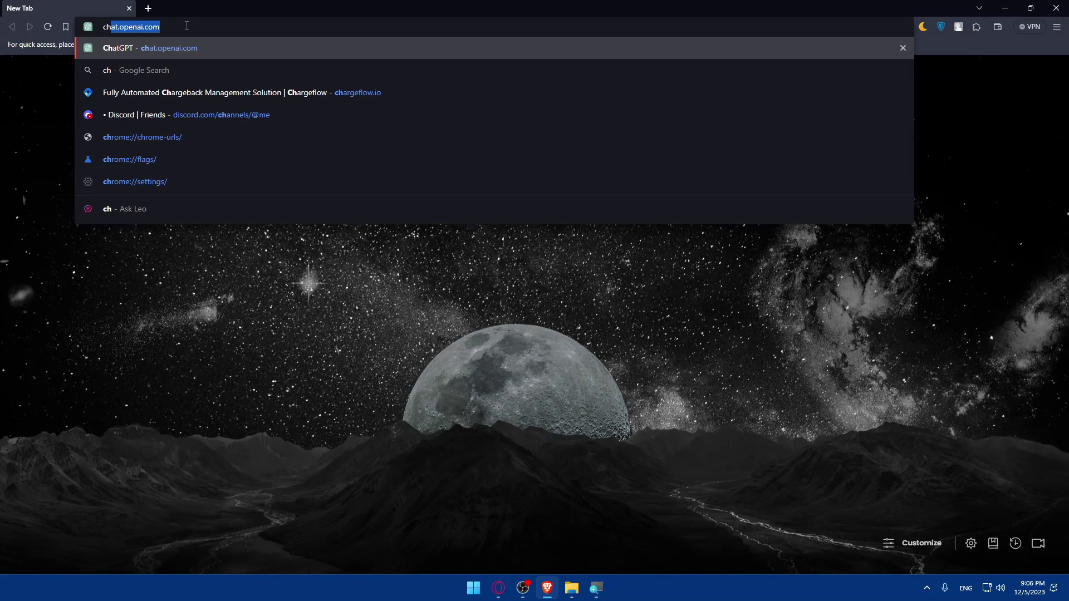
text(aractere ao)
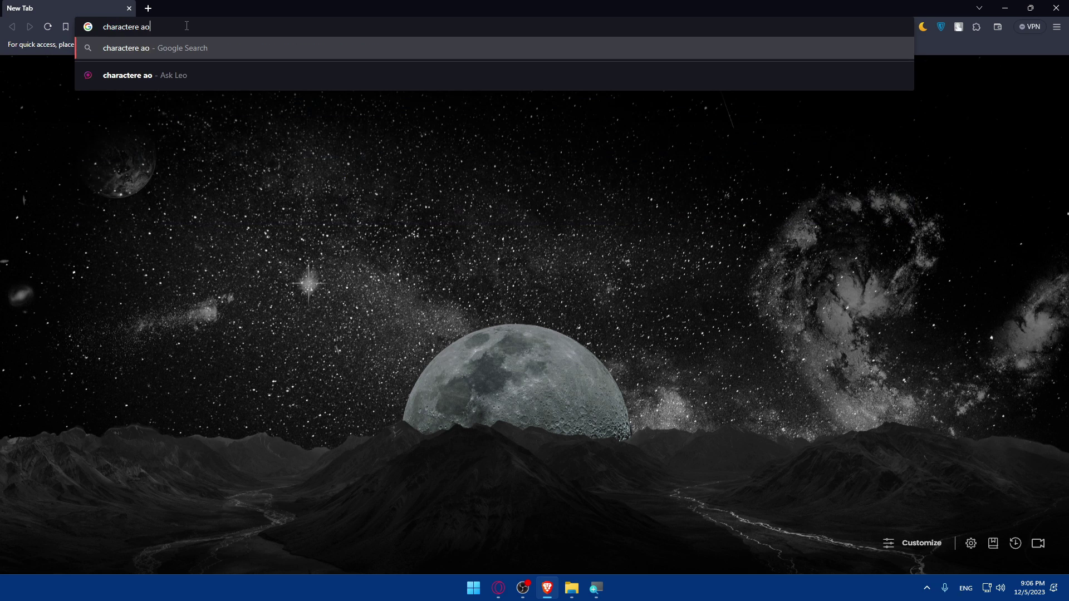
key(BackSpace)
text(i)
key(Return)
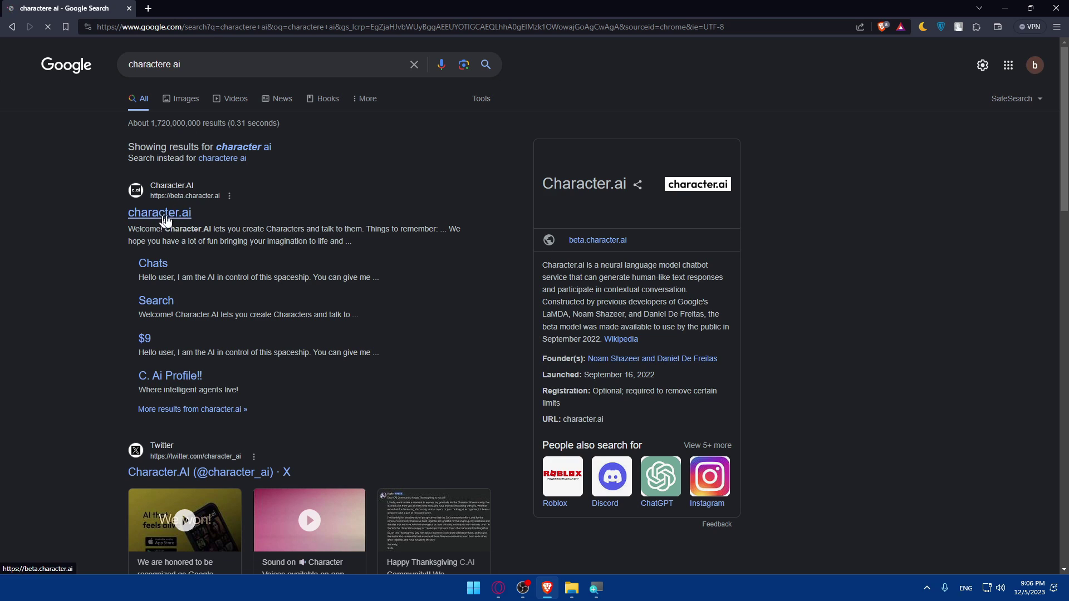
- Open the character.ai result and reach its Sign up page after briefly visiting Log in
click(171, 218)
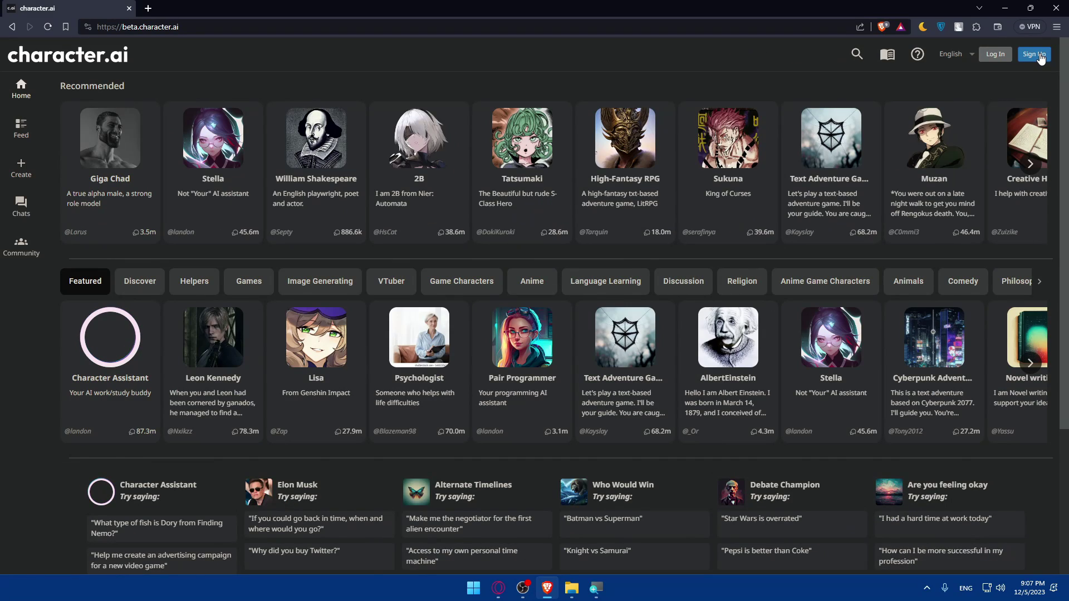
click(1035, 55)
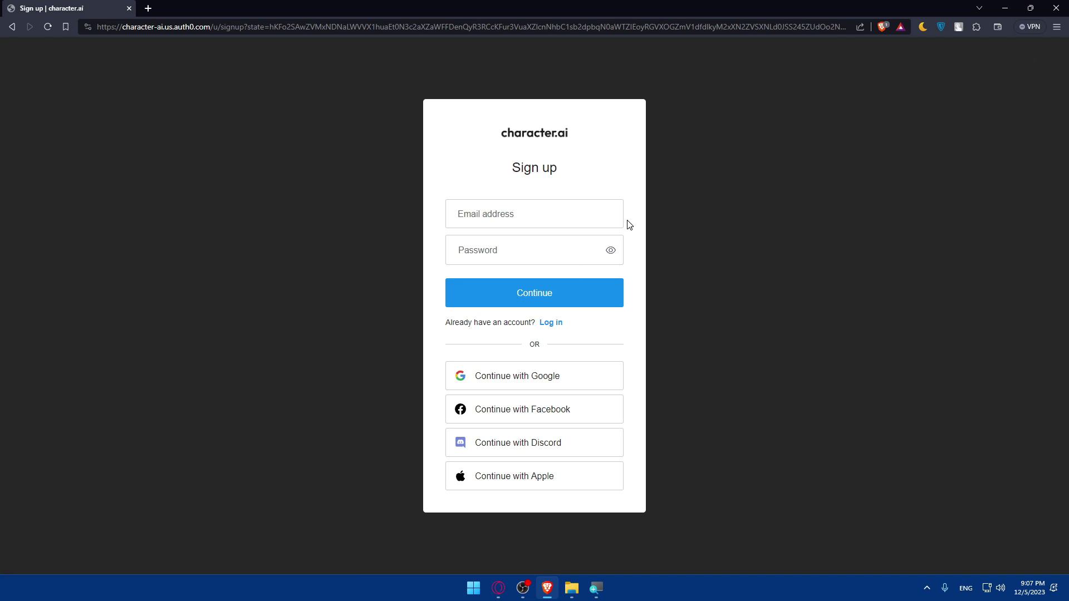
click(504, 225)
click(479, 239)
click(468, 168)
click(550, 324)
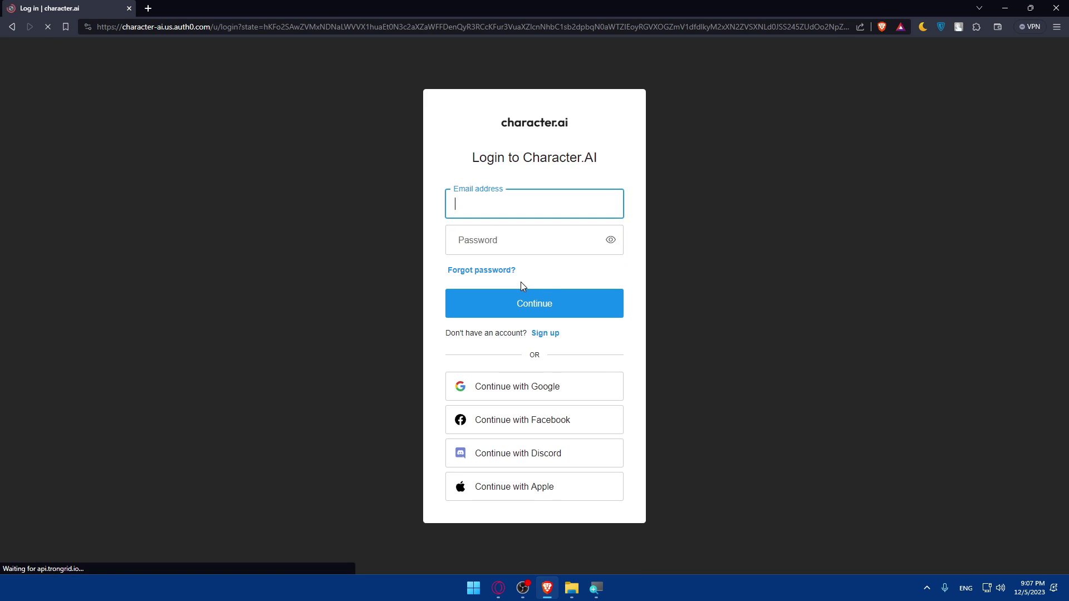
click(551, 335)
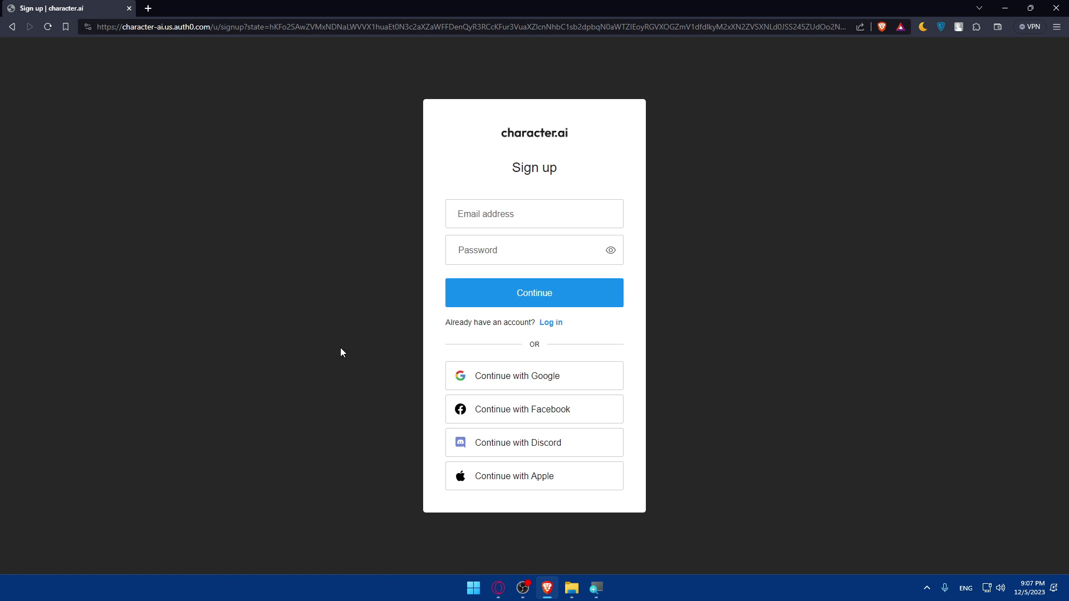
- Sign up to Character.AI with 'Continue with Discord'
click(502, 445)
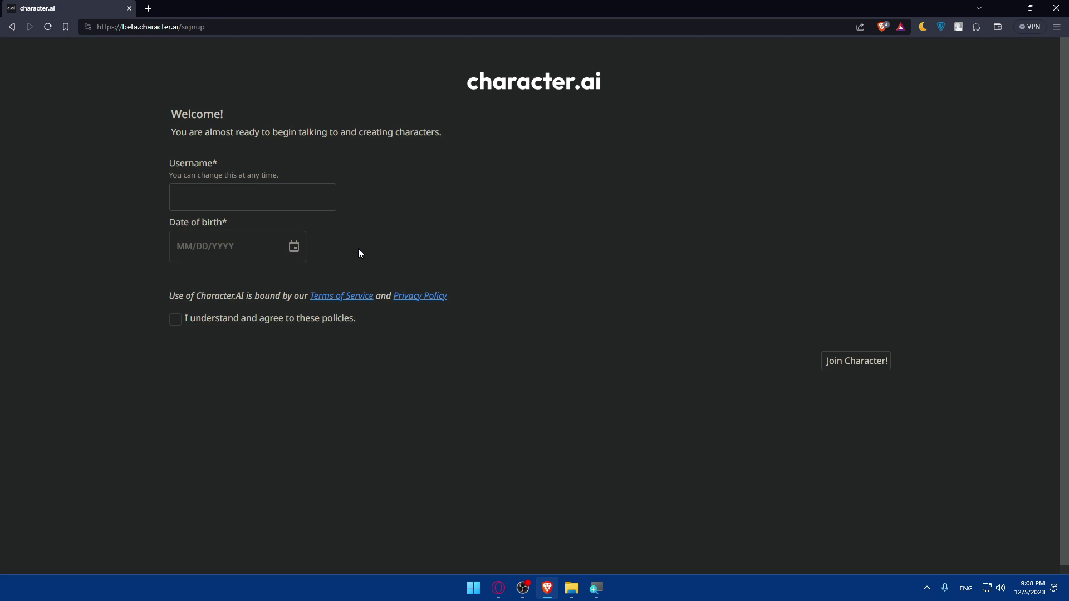
- Enter a username and date of birth, then tick the terms and privacy agreement
click(243, 194)
text(MrOmix)
click(178, 243)
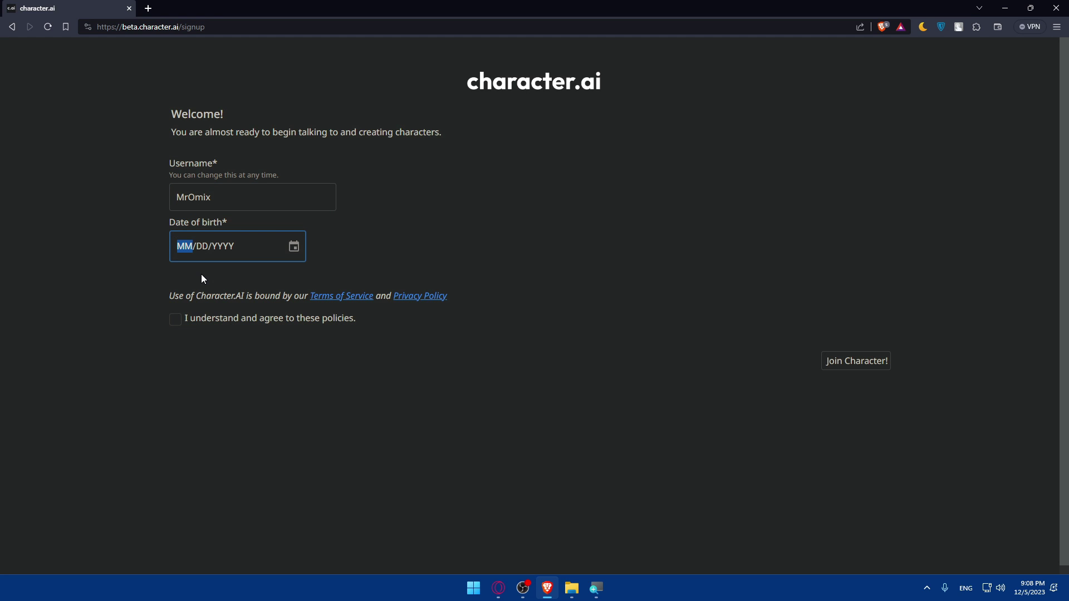
text(02/)
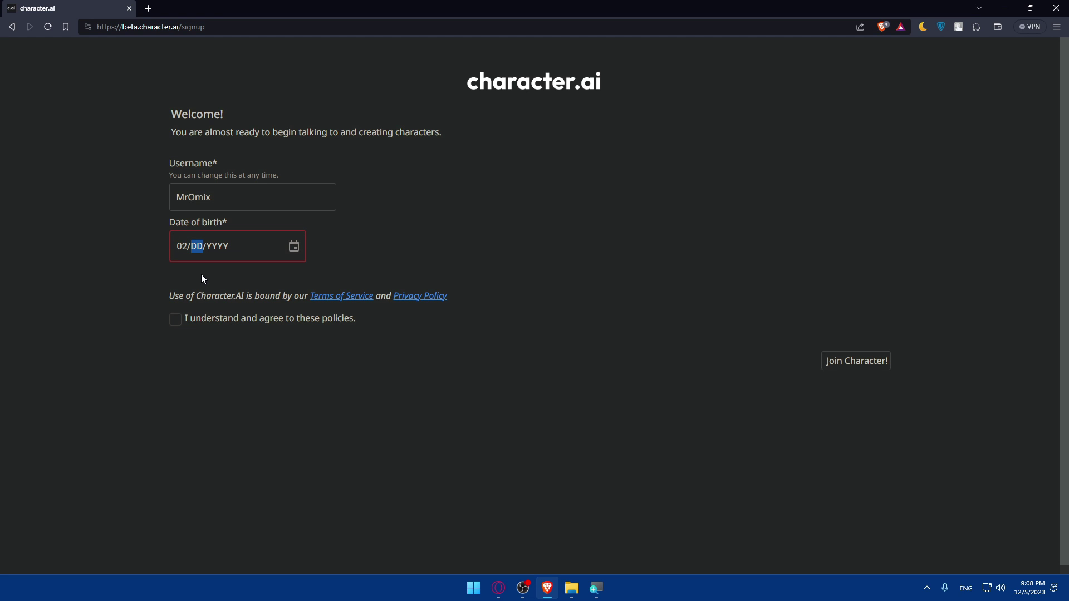
text(20/2002)
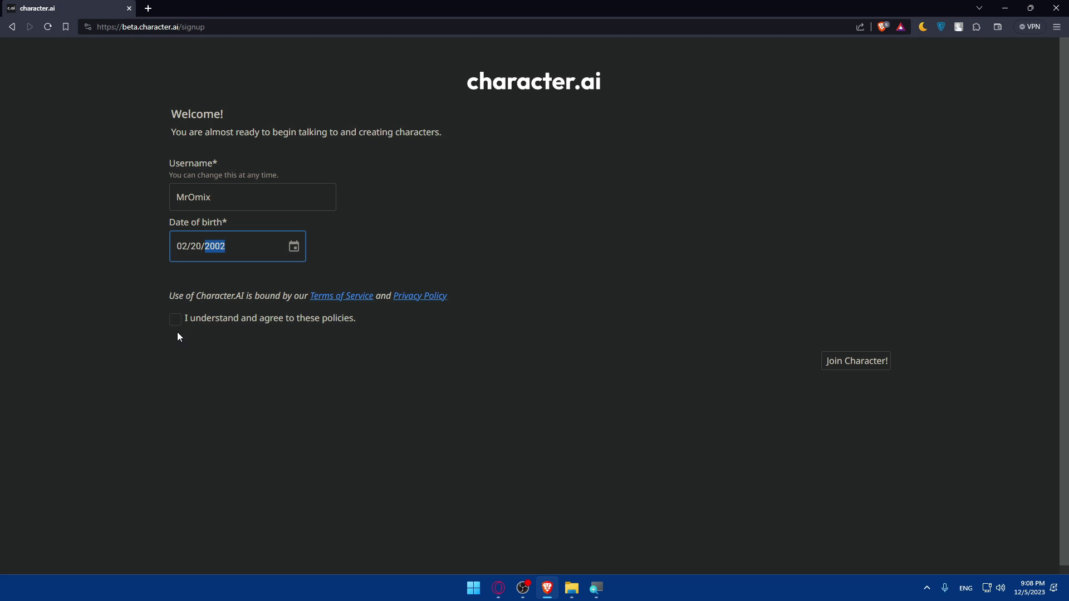
click(173, 321)
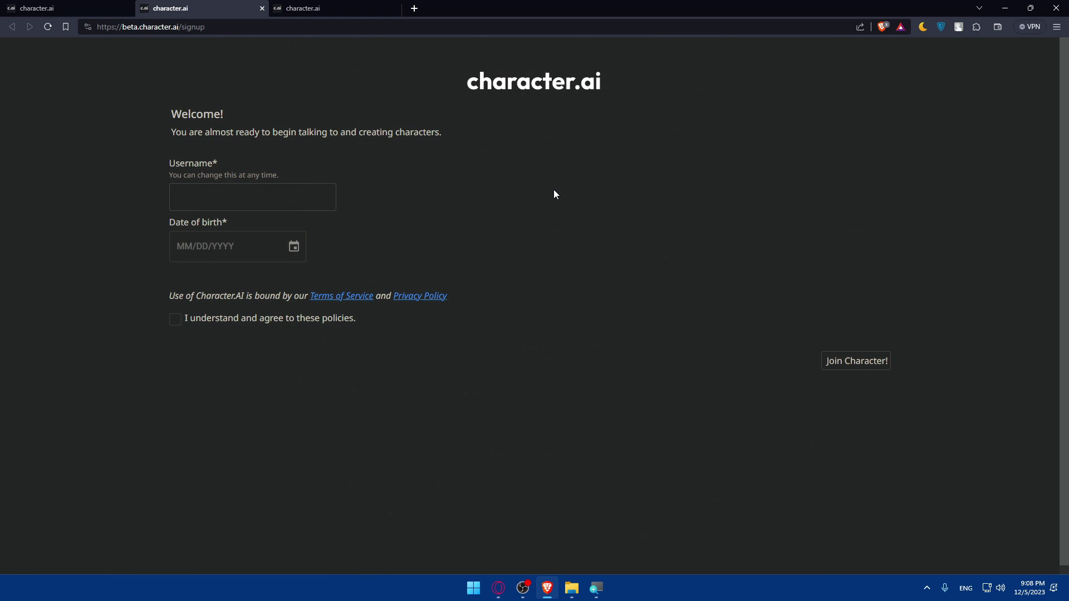
- Read the Privacy Policy and close the extra tabs to return to sign-up
click(261, 9)
click(423, 298)
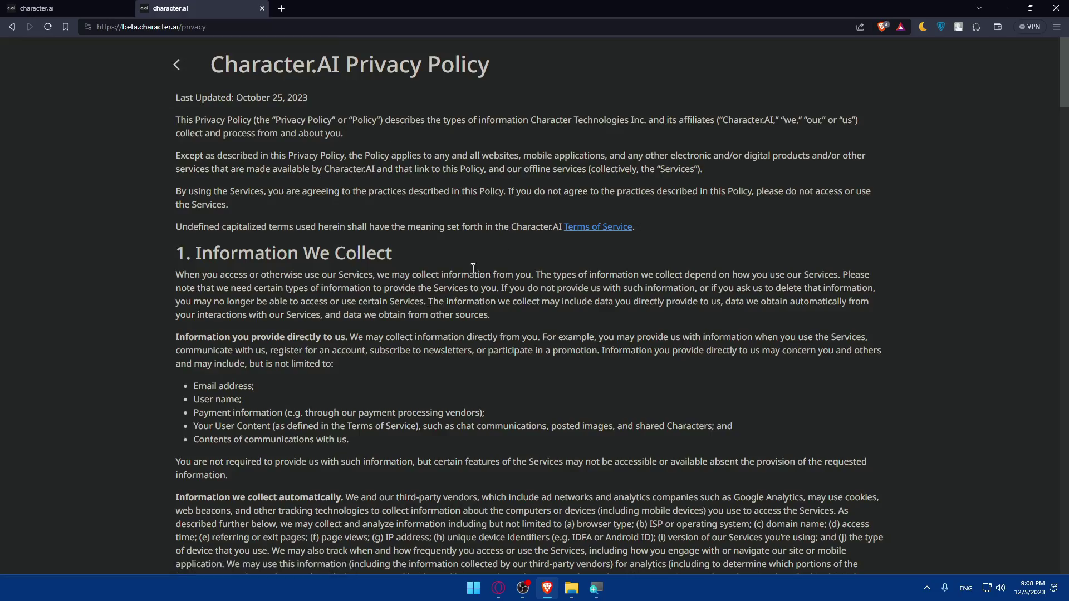
scroll(402, 292, down, 20)
scroll(466, 269, down, 15)
scroll(466, 268, up, 20)
click(176, 66)
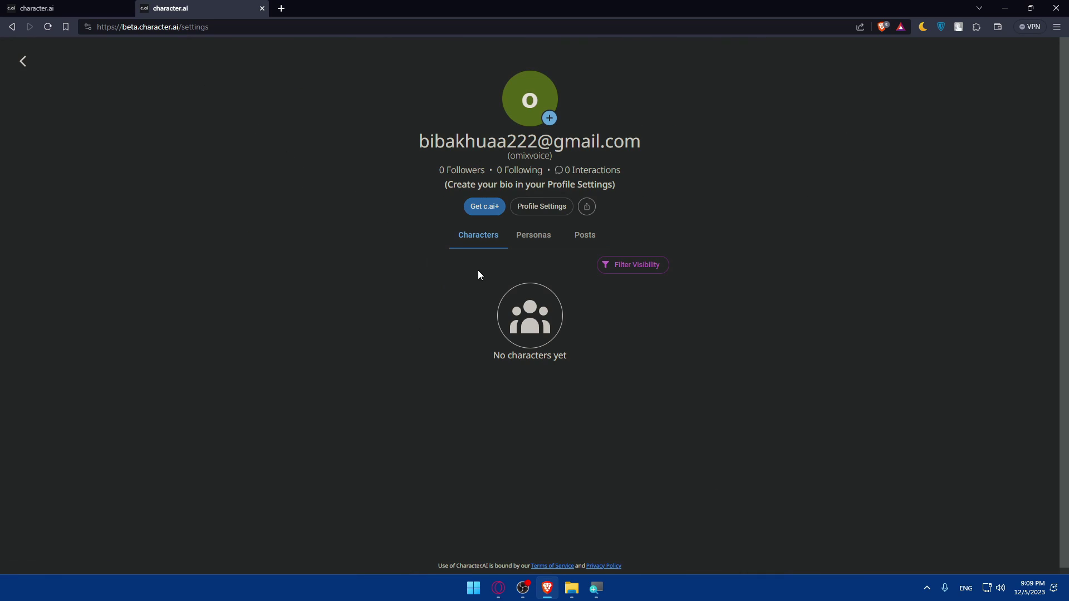
click(262, 8)
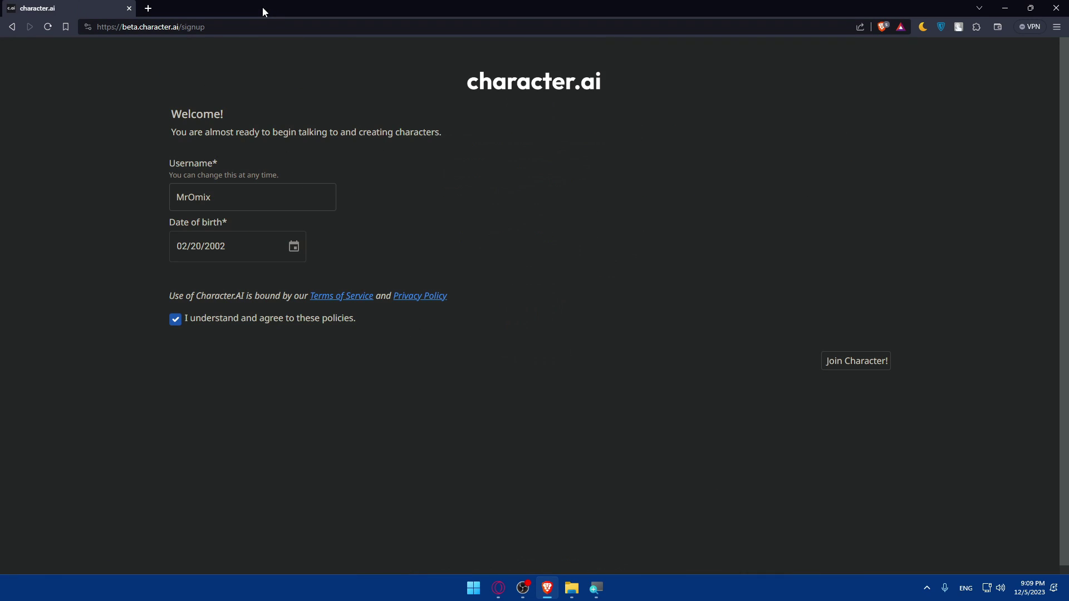
- Submit the form, replace the already-taken username, and submit again
click(852, 361)
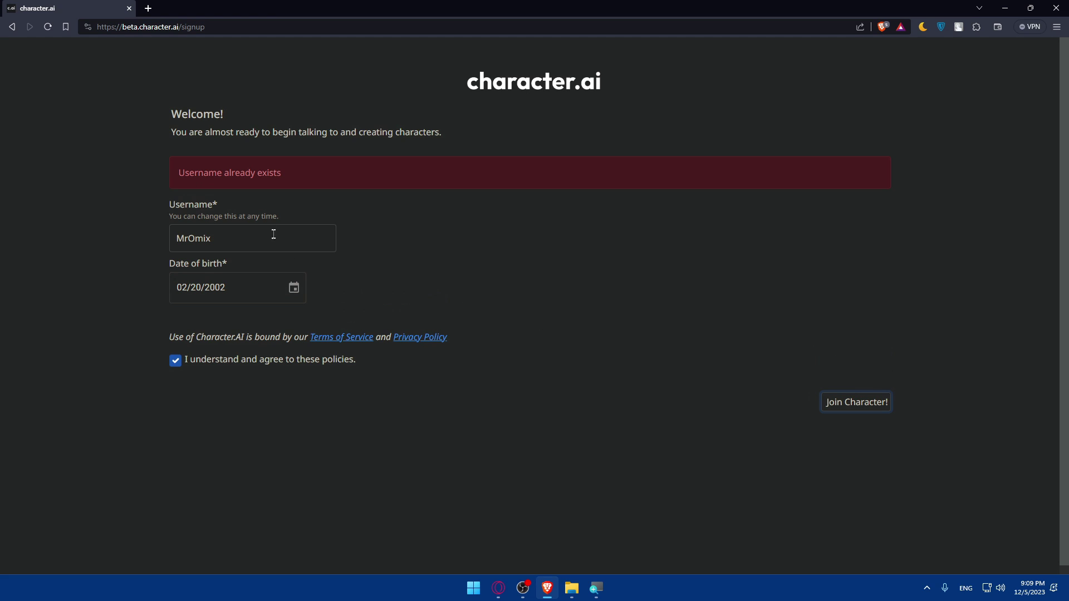
click(254, 238)
click(838, 403)
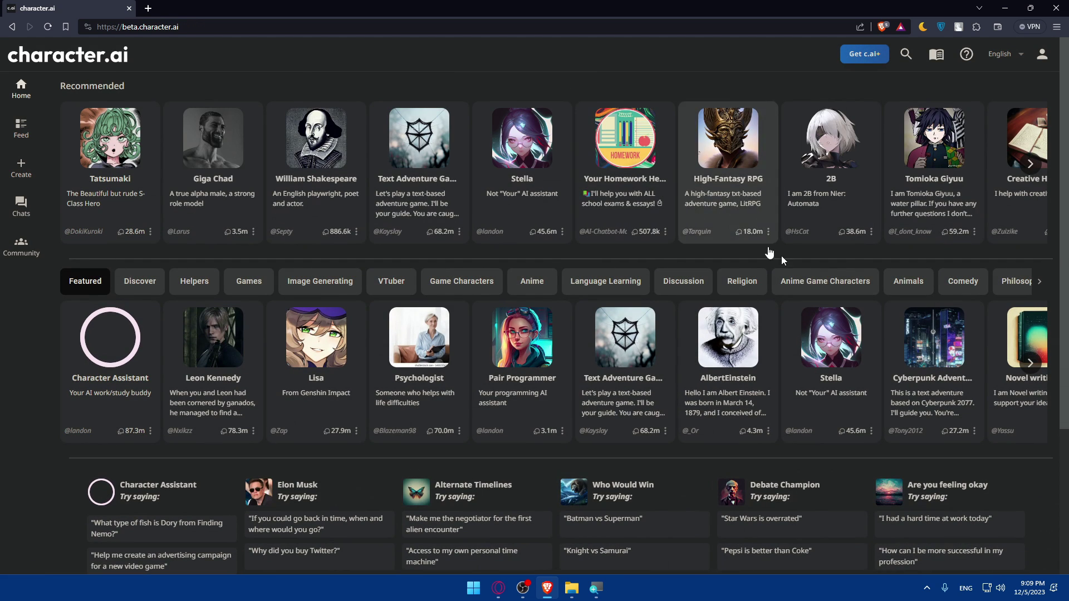
- View the new profile and the c.ai+ billing page, then return to the home page
click(1047, 53)
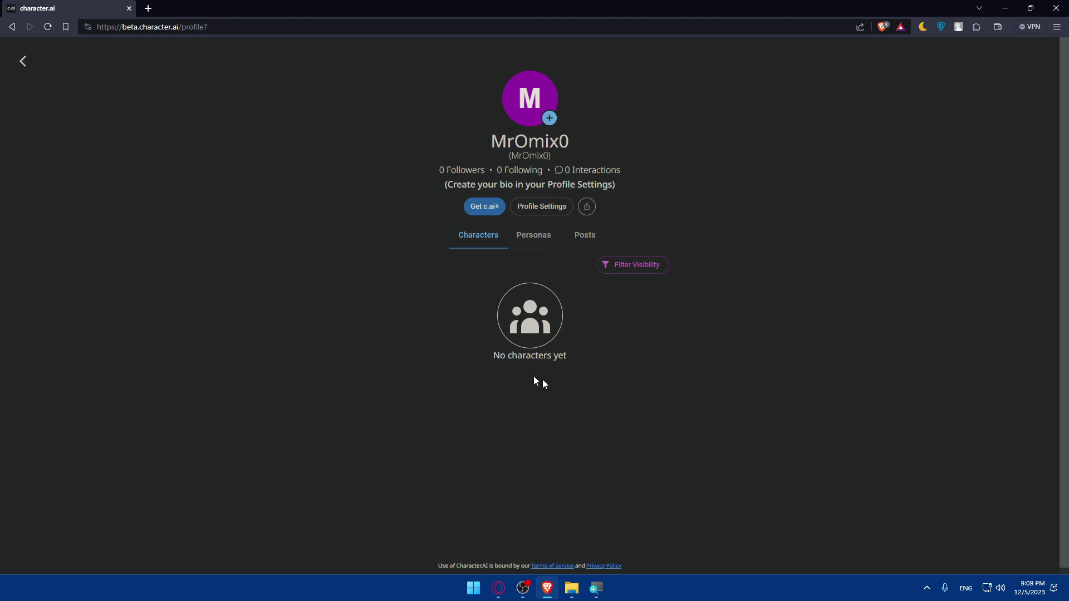
click(484, 210)
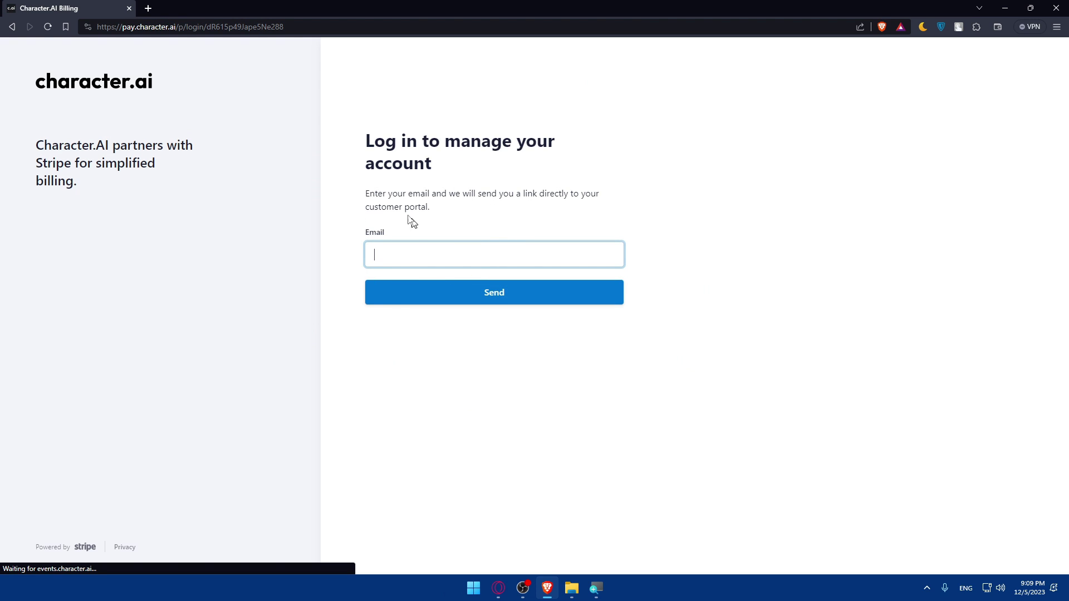
click(446, 256)
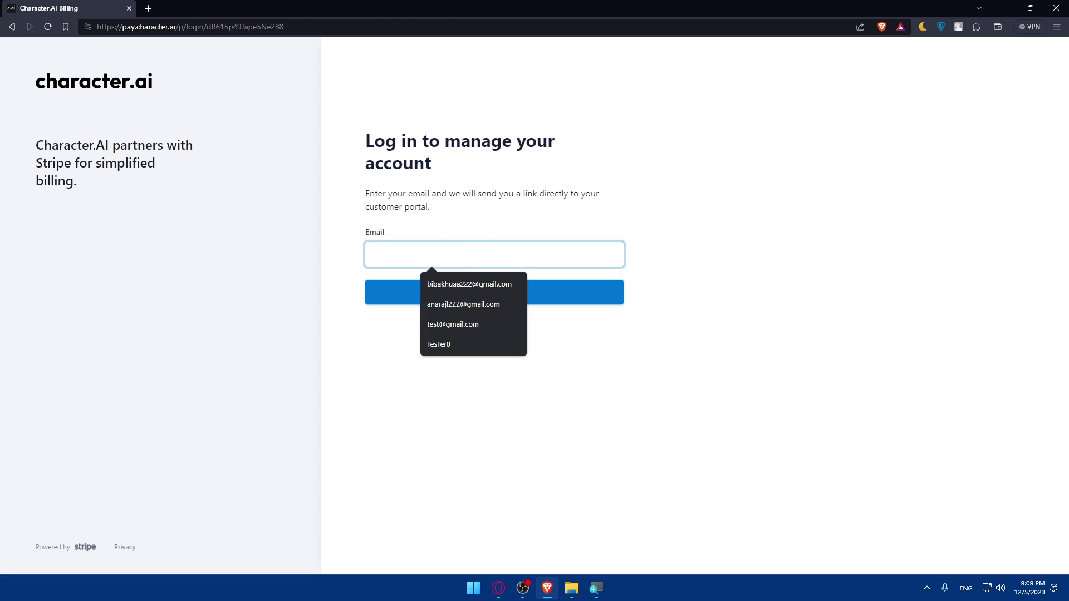
click(310, 263)
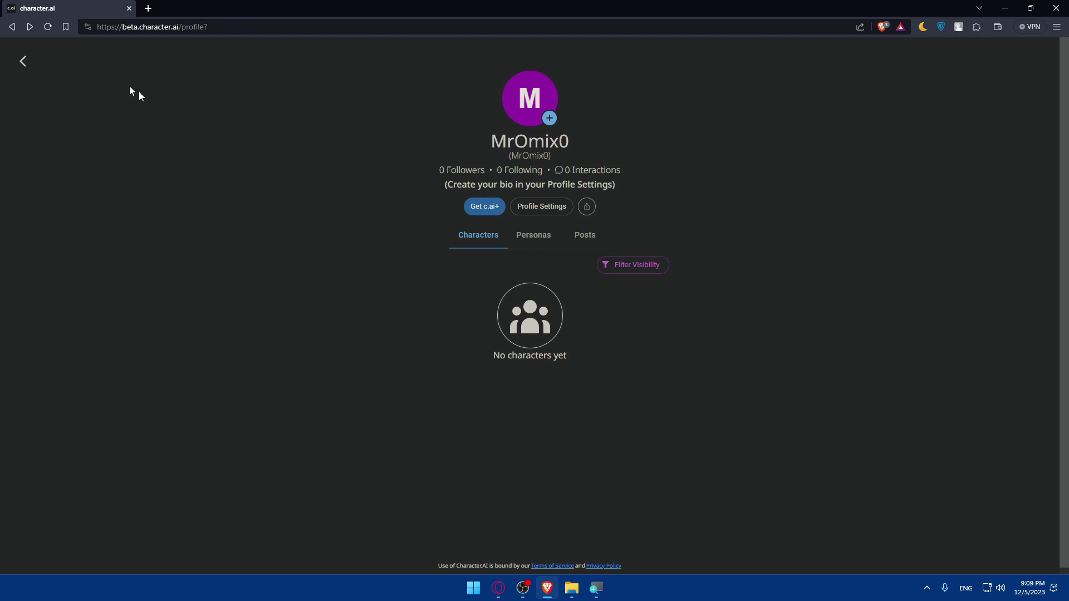
click(22, 62)
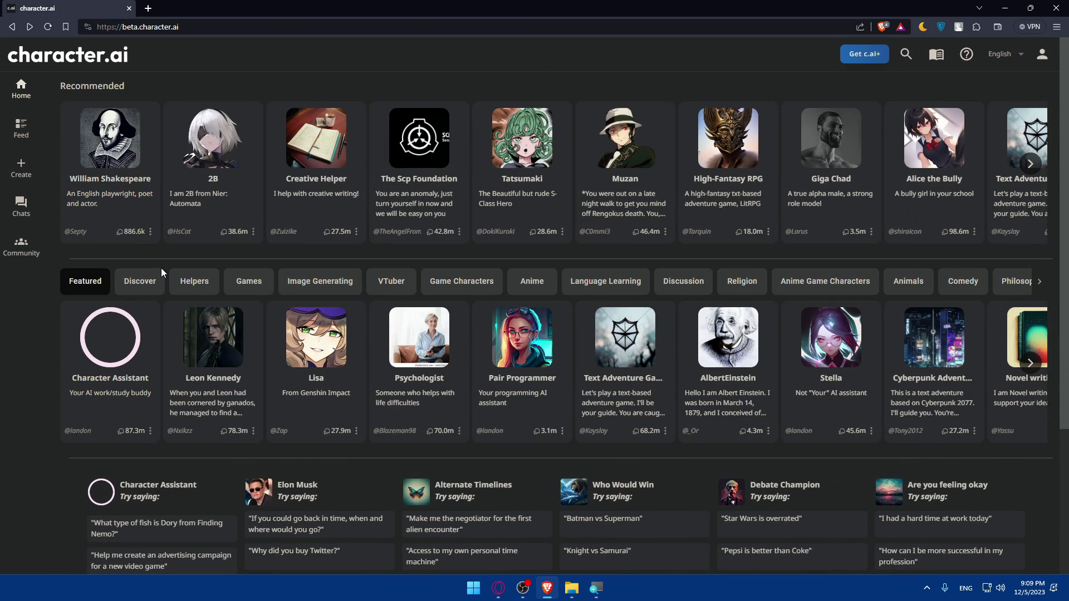
scroll(161, 271, down, 4)
scroll(627, 294, up, 4)
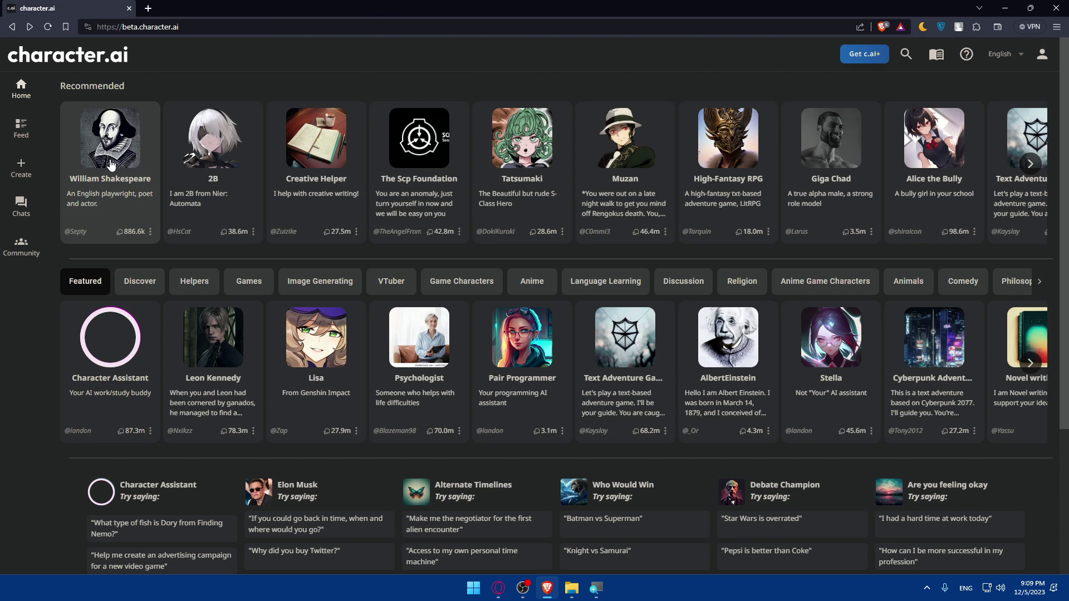
- Chat with William Shakespeare, asking whether we really exist, then go back home
click(113, 161)
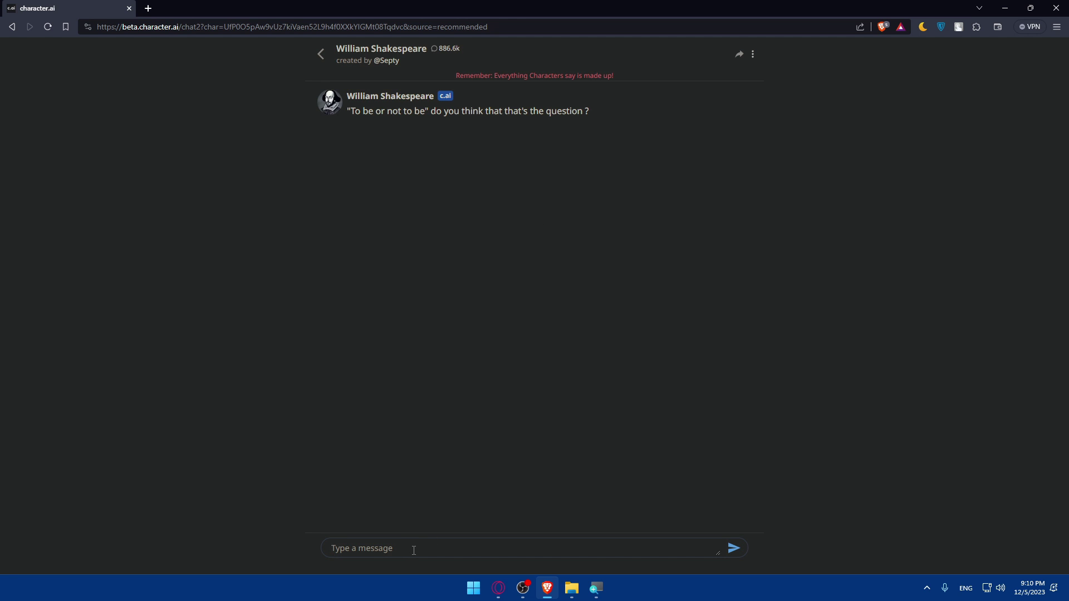
text(t)
key(Return)
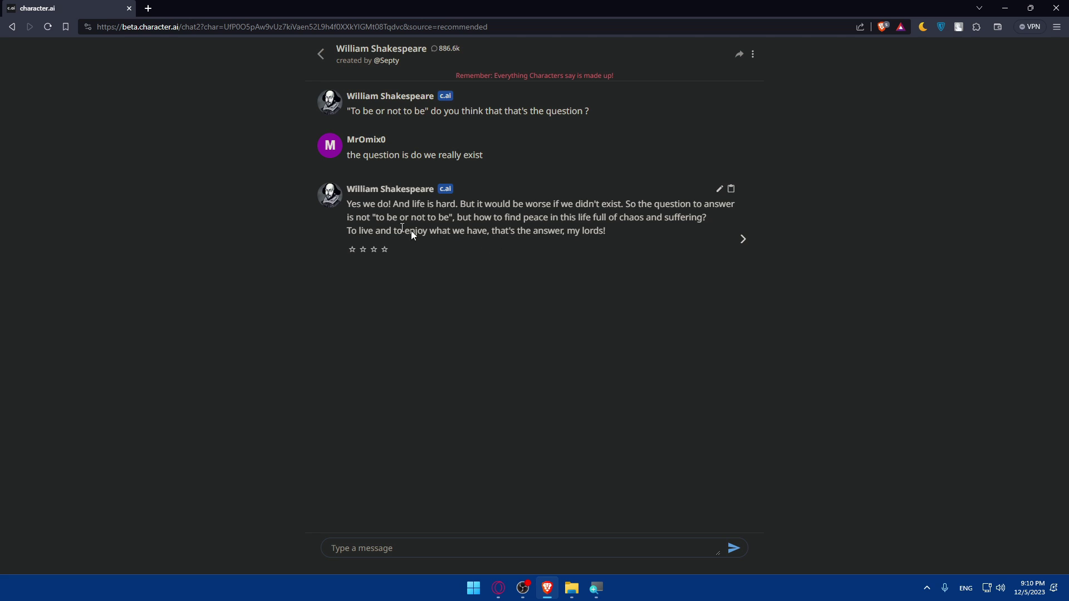
click(12, 26)
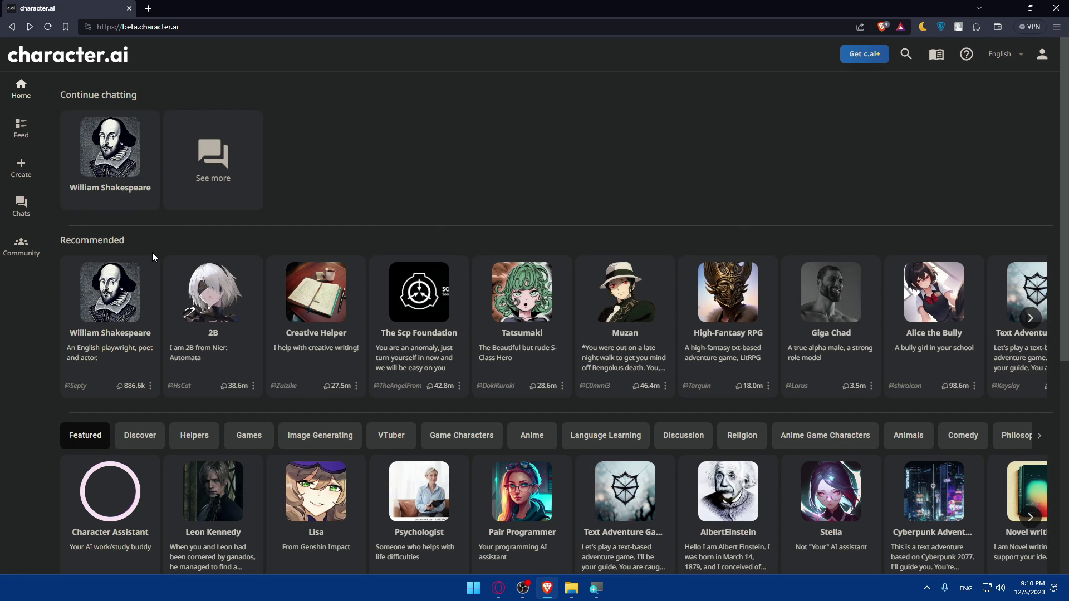
scroll(203, 242, down, 5)
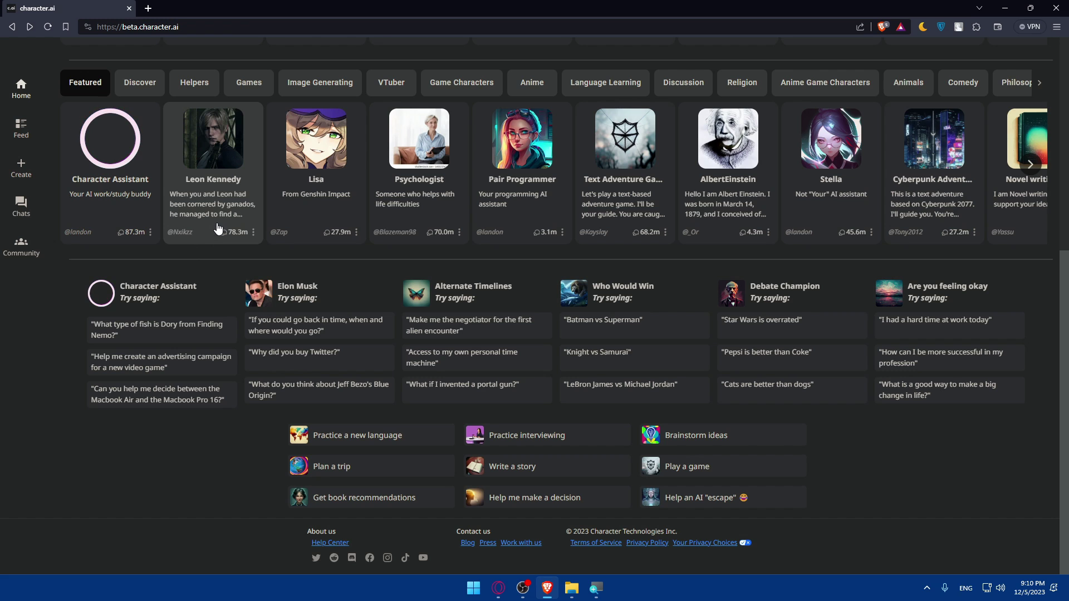
scroll(217, 229, up, 5)
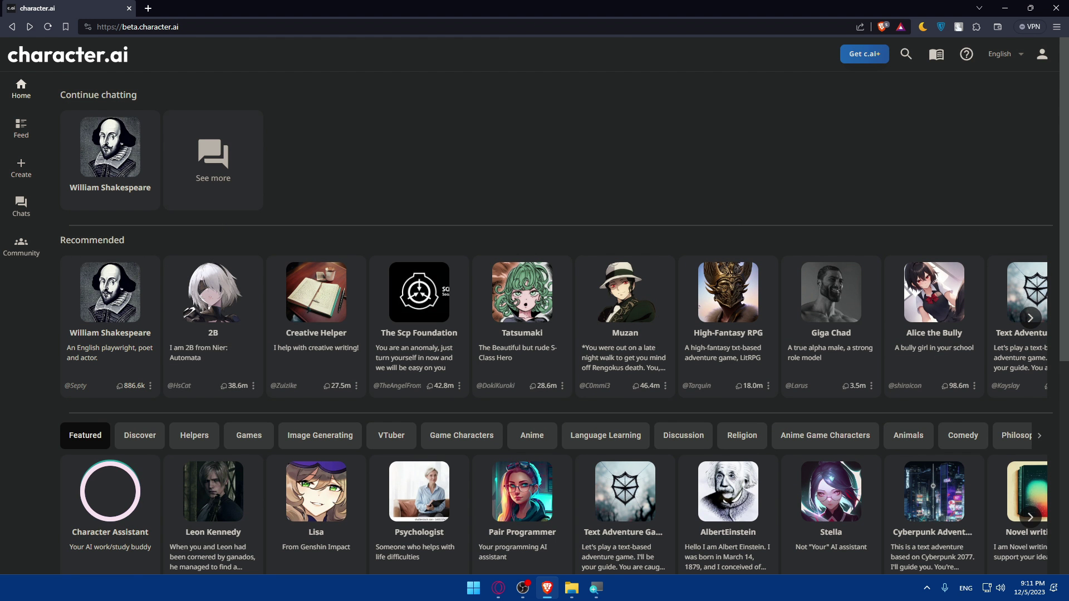
click(148, 8)
text(disc)
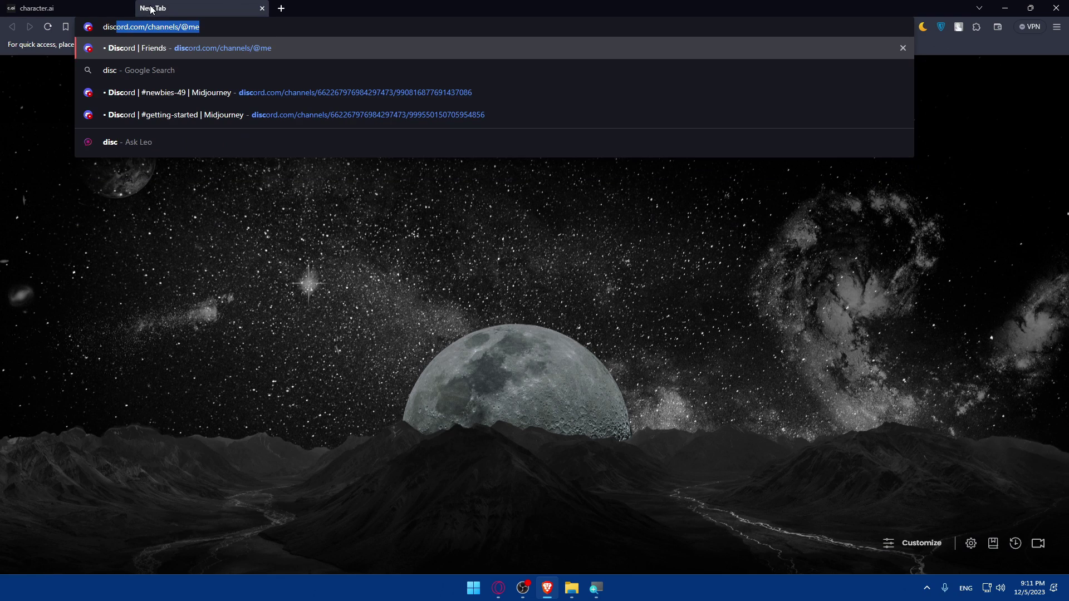
key(Return)
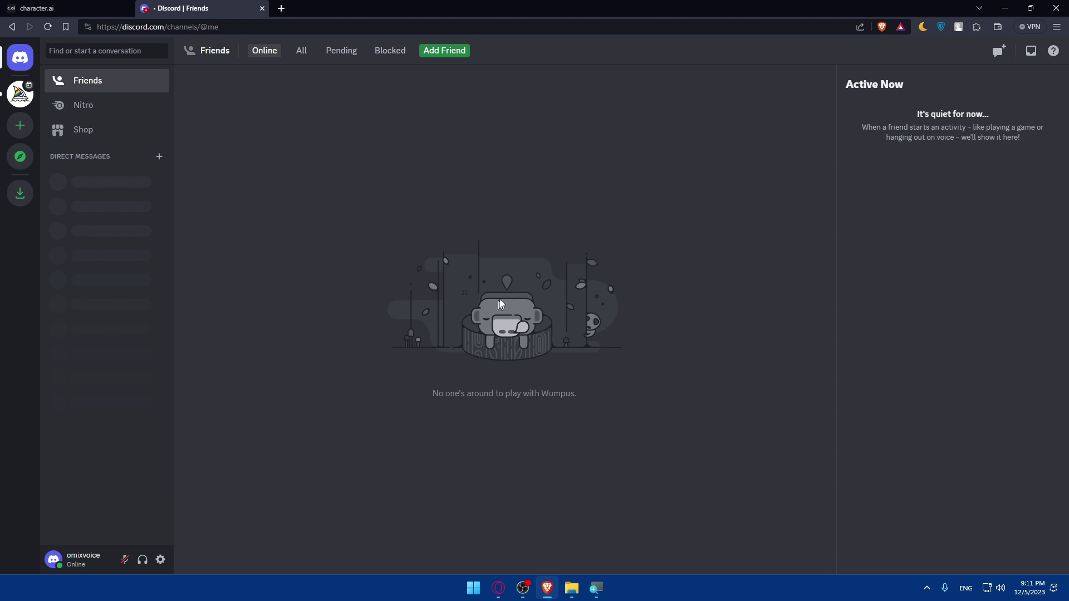
- Create a new Discord server from scratch for me and my friends, keeping the default name
click(20, 125)
click(505, 254)
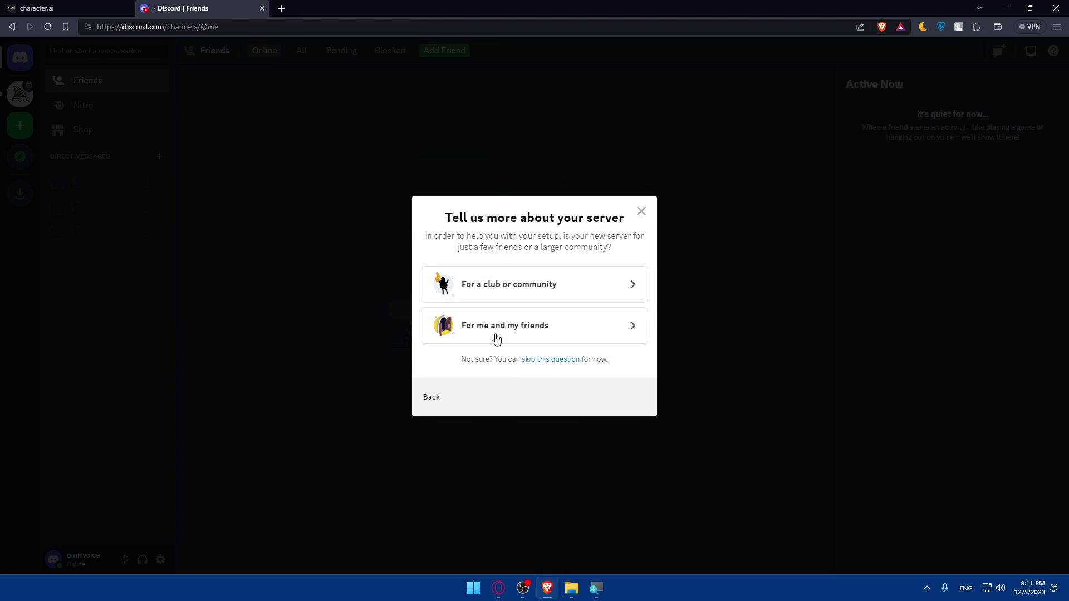
click(543, 330)
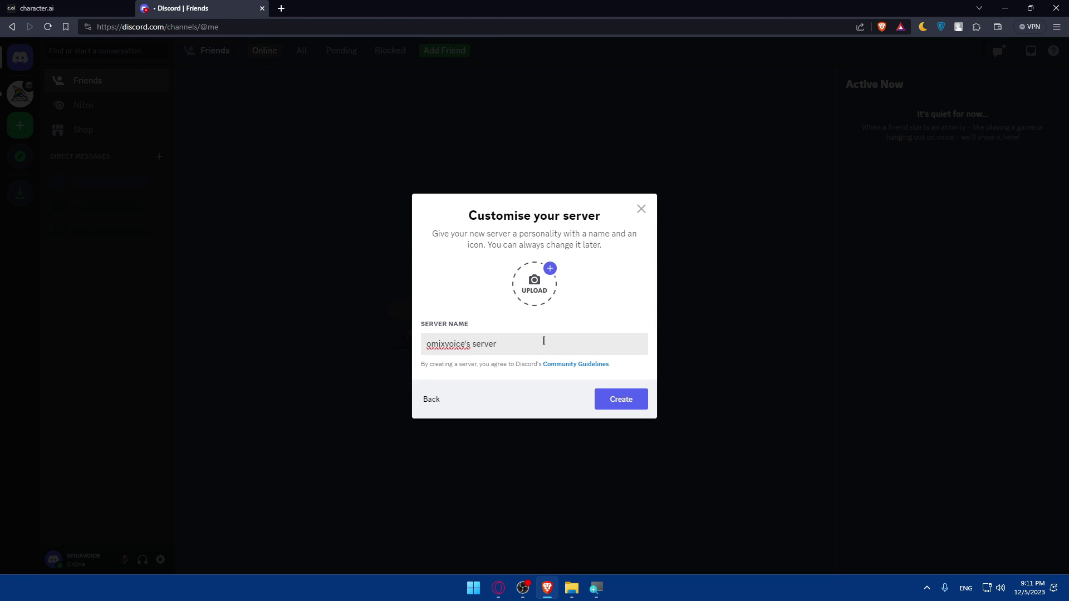
click(615, 399)
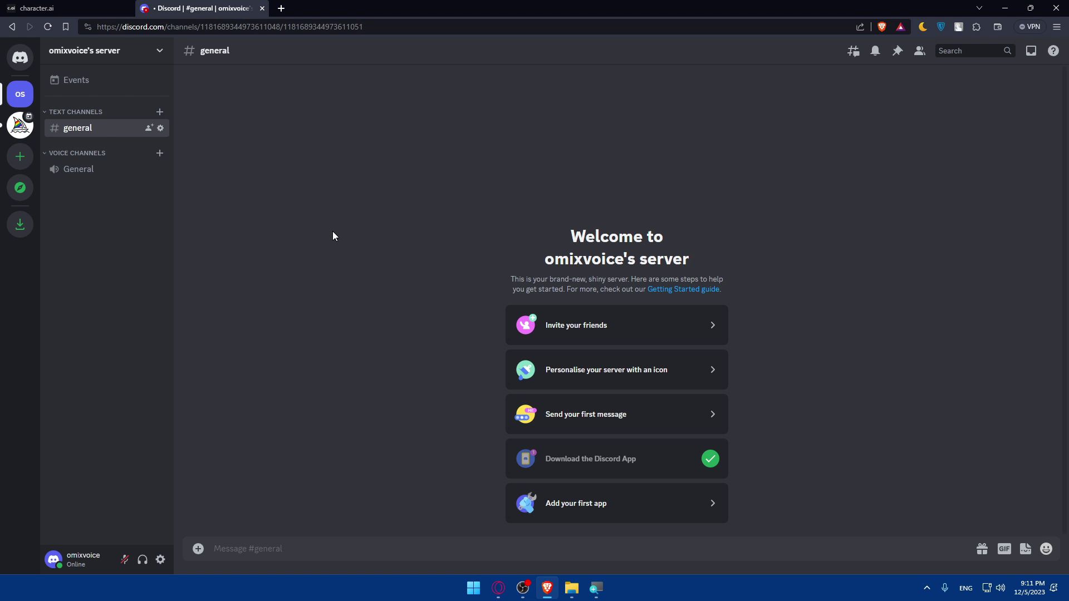
- Switch back to the Character.AI tab and choose Create a Character from the sidebar's Create menu
key(ctrl+Tab)
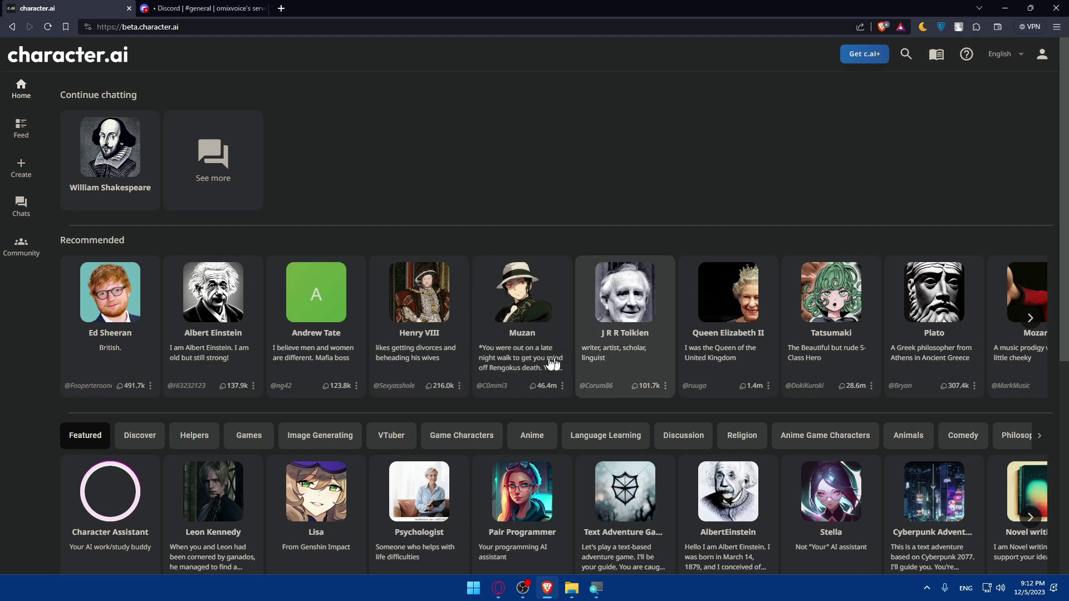
scroll(522, 260, down, 6)
scroll(521, 259, up, 6)
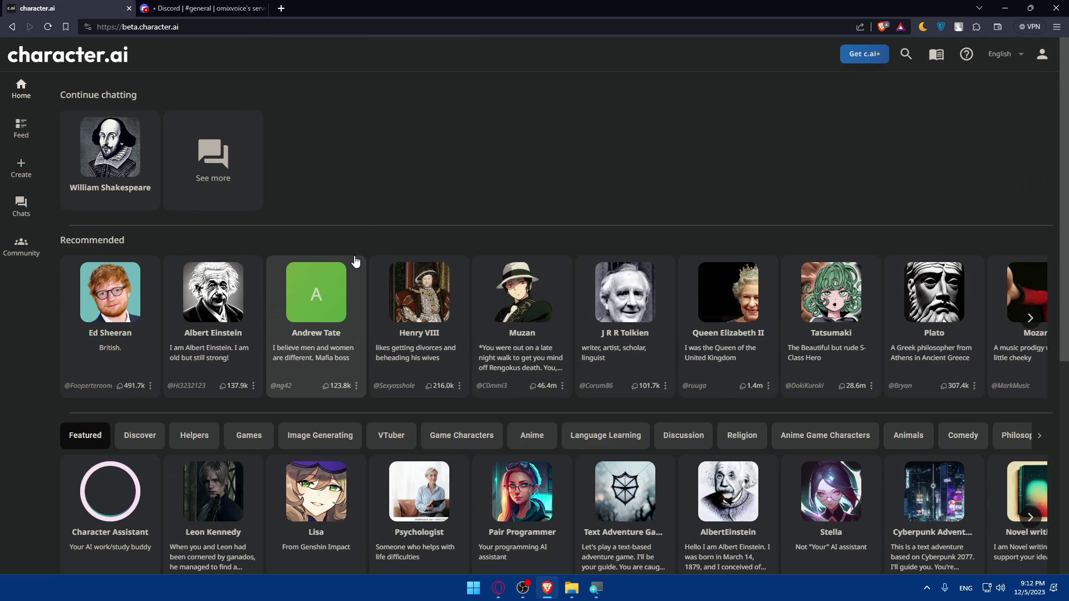
mouse_move(26, 177)
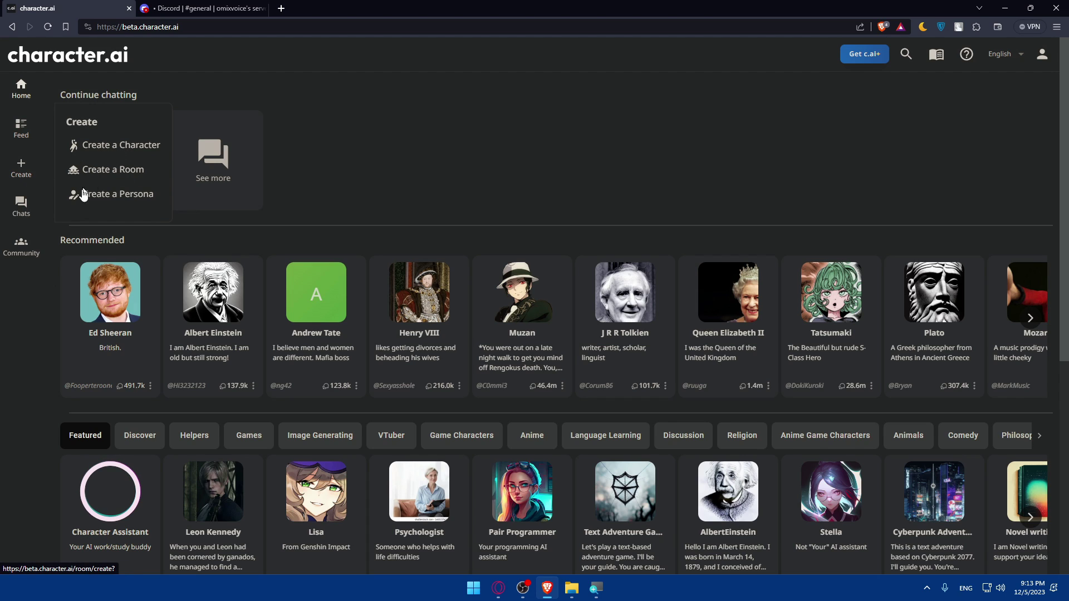
click(148, 146)
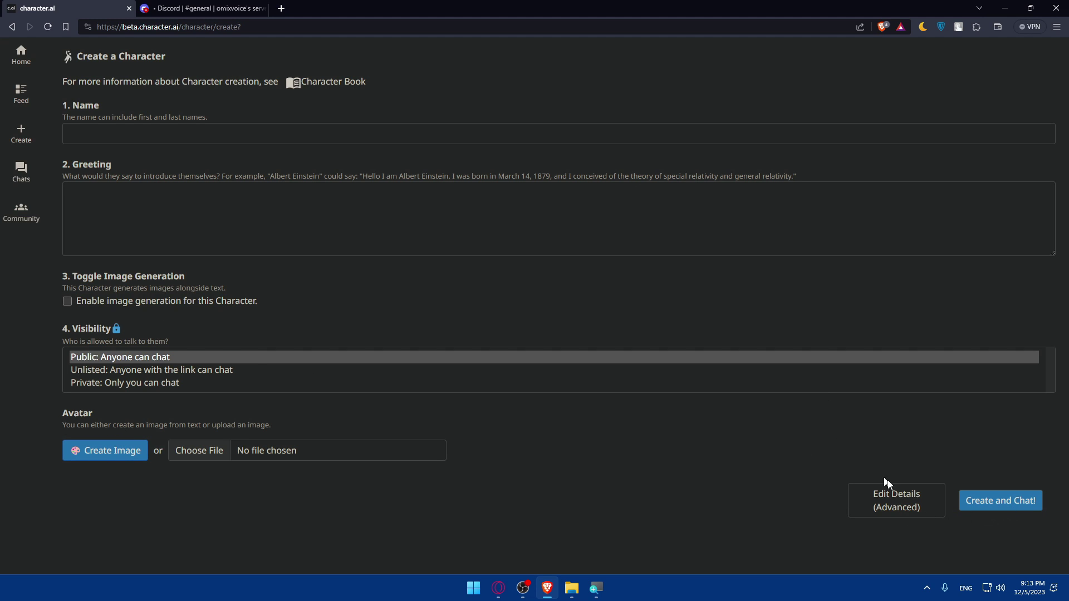
- Look over the advanced character details, then return home and dismiss the Updating Character notice
click(890, 510)
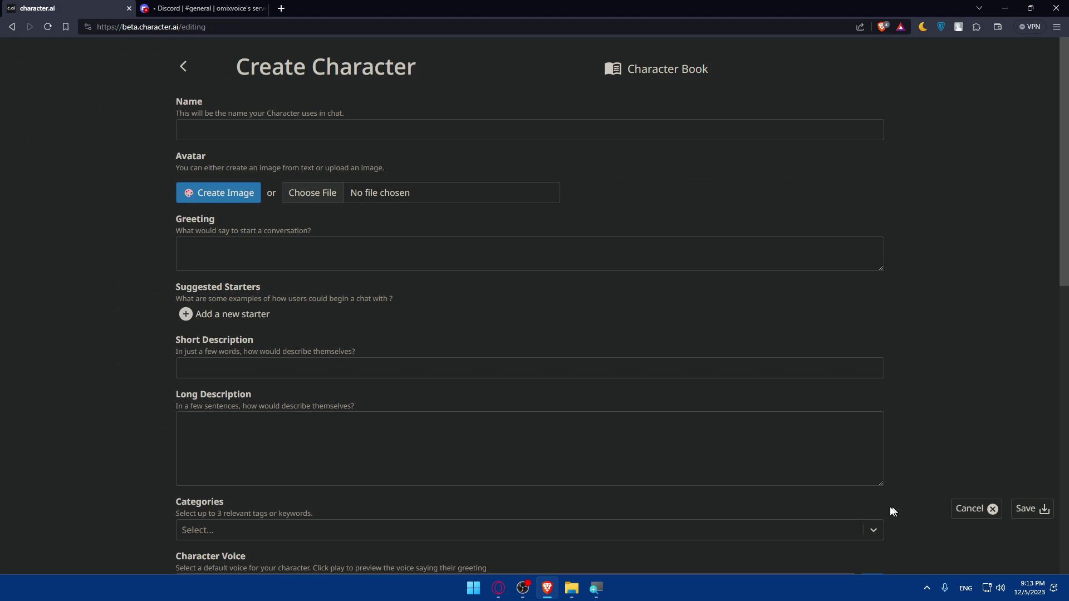
scroll(383, 259, down, 8)
scroll(293, 237, down, 3)
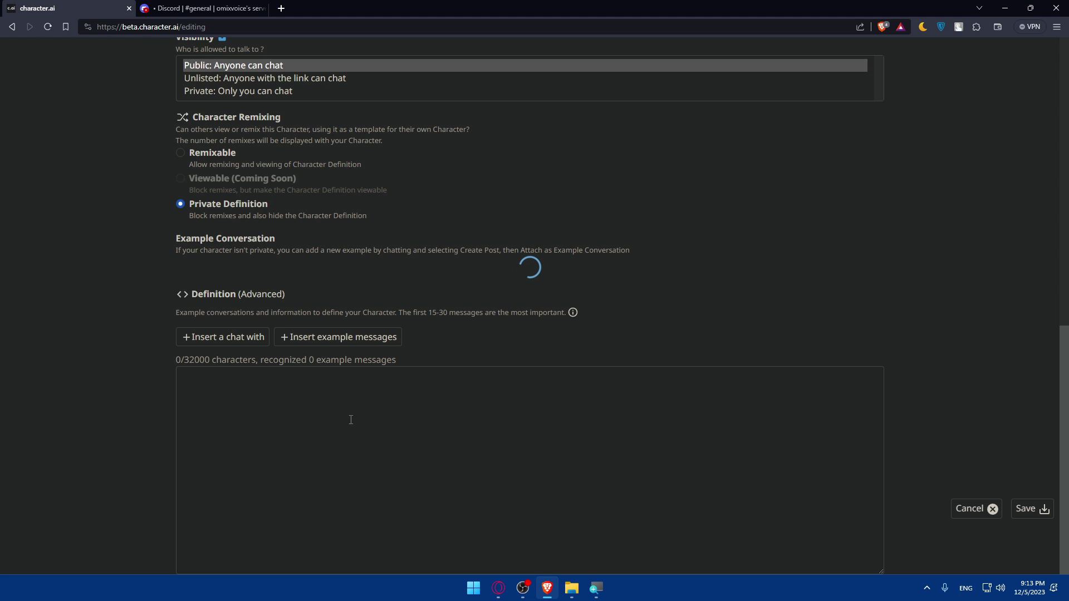
scroll(342, 404, up, 11)
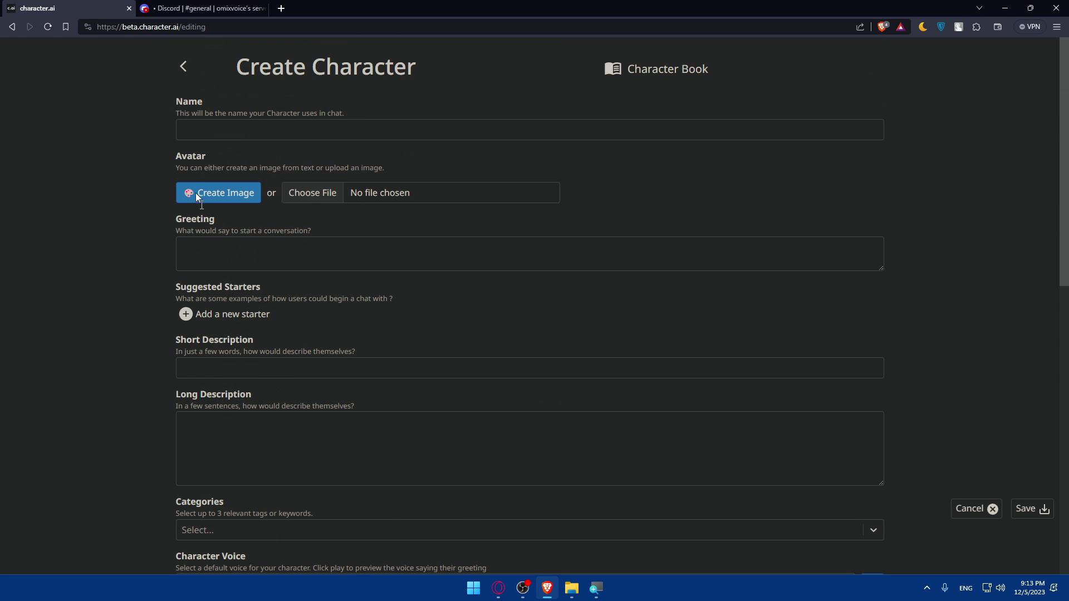
click(183, 66)
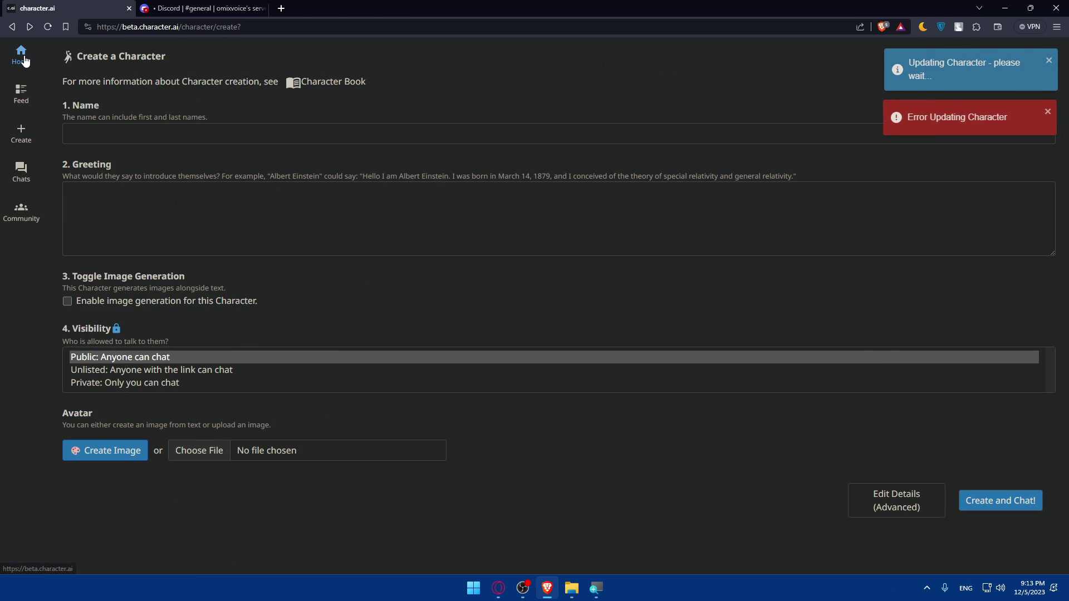
click(25, 60)
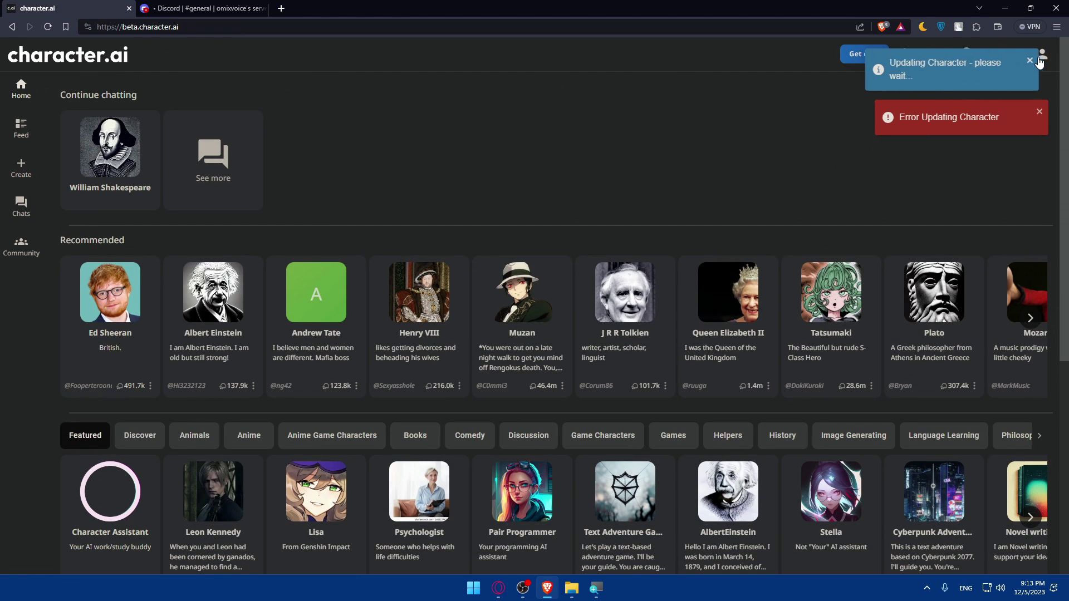
click(1043, 72)
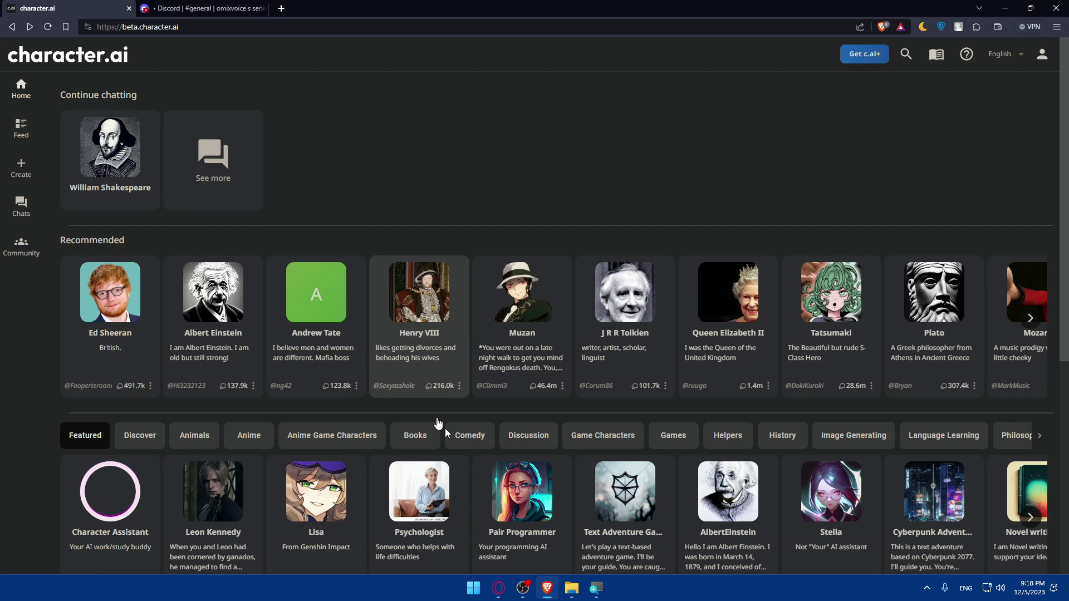
- From the Discord server tab, open discord.com/developers/docs/intro in a new tab
click(211, 7)
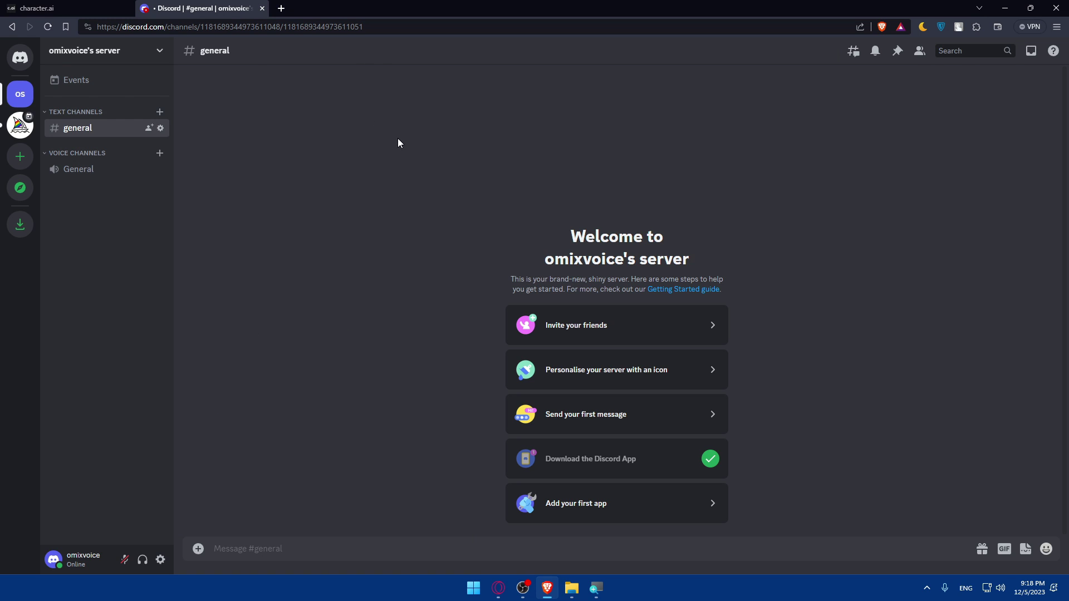
click(281, 8)
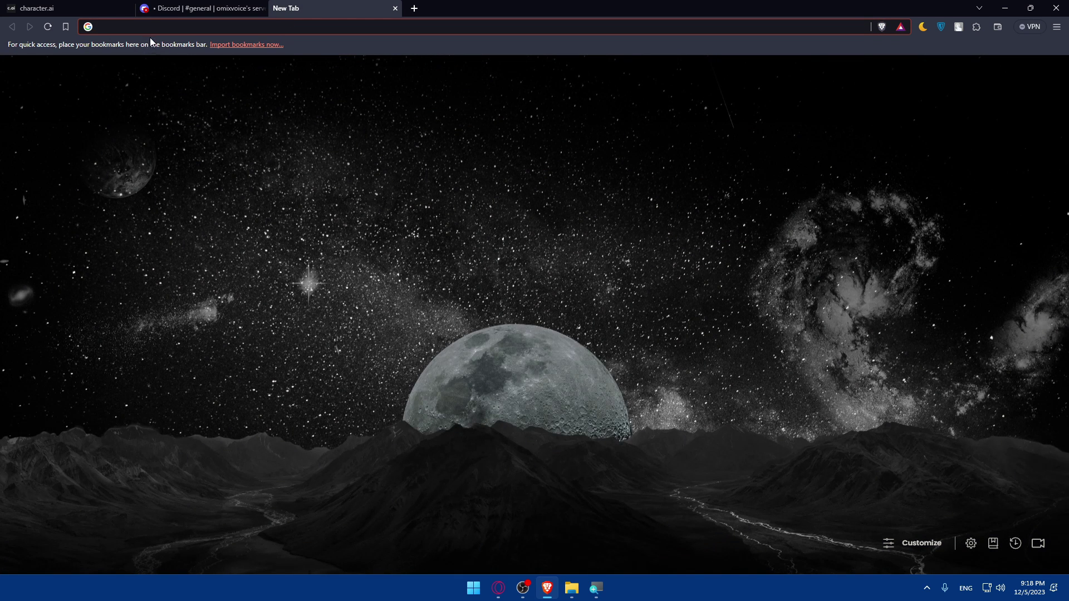
click(150, 28)
text(discrod.)
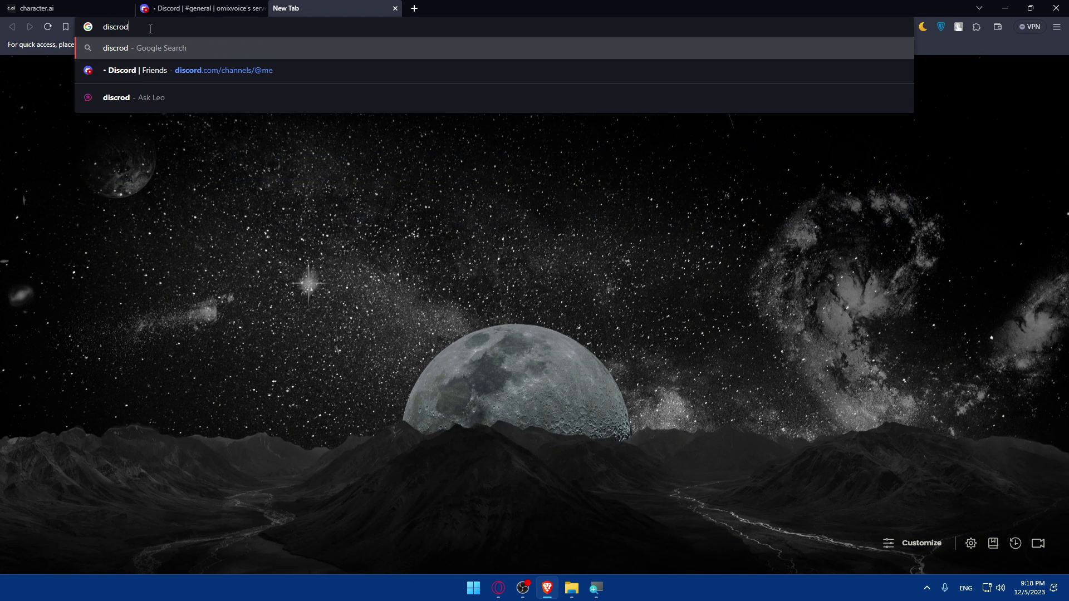
key(BackSpace)
key(BackSpace)
key(BackSpace)
key(BackSpace)
key(BackSpace)
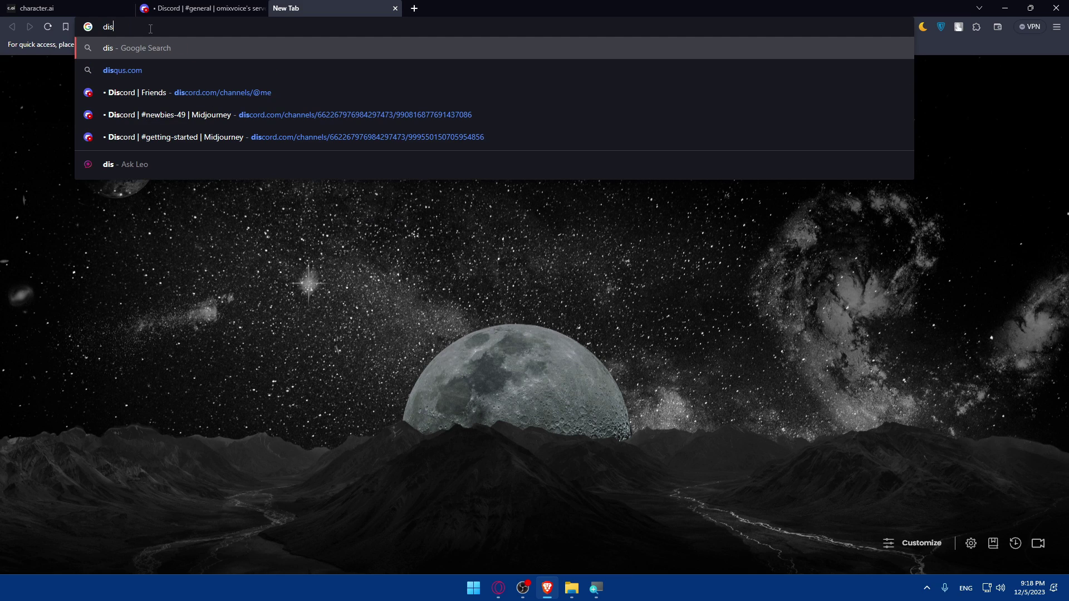
text(cord.)
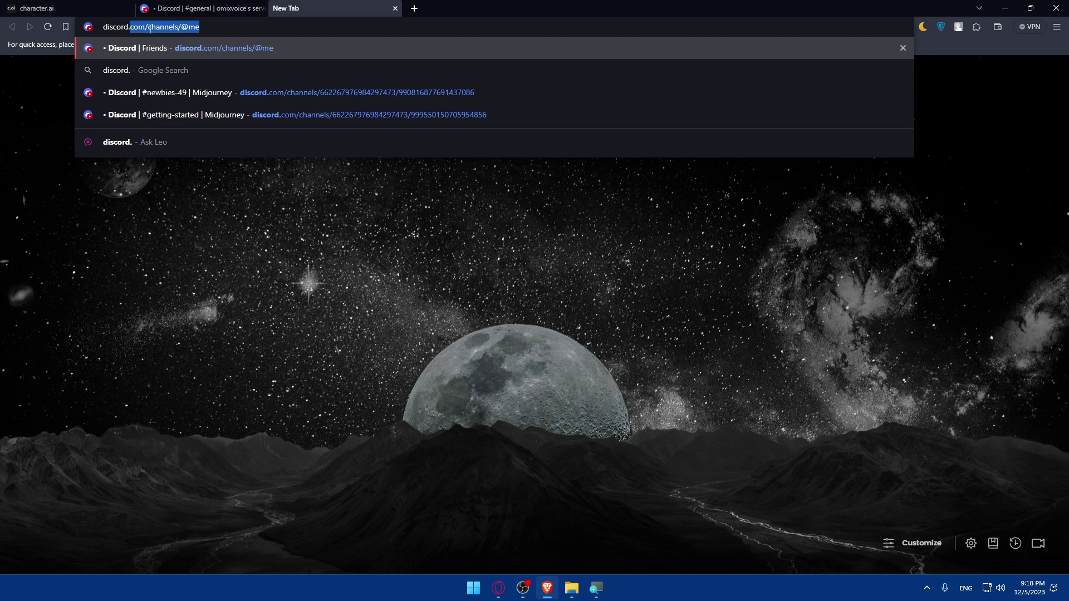
text(com/developers/docs/int)
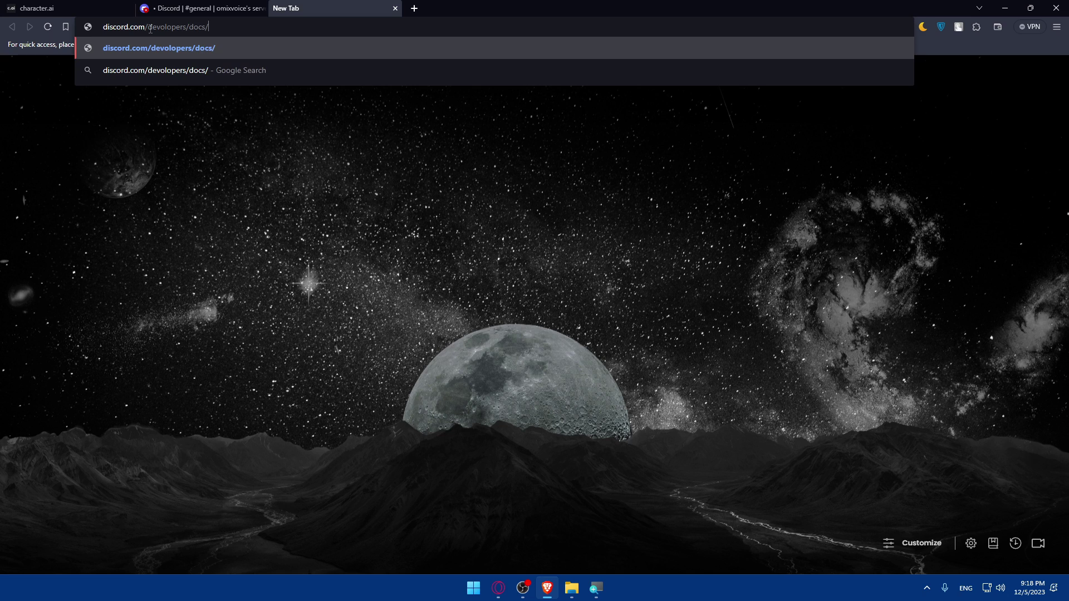
text(ro)
key(Return)
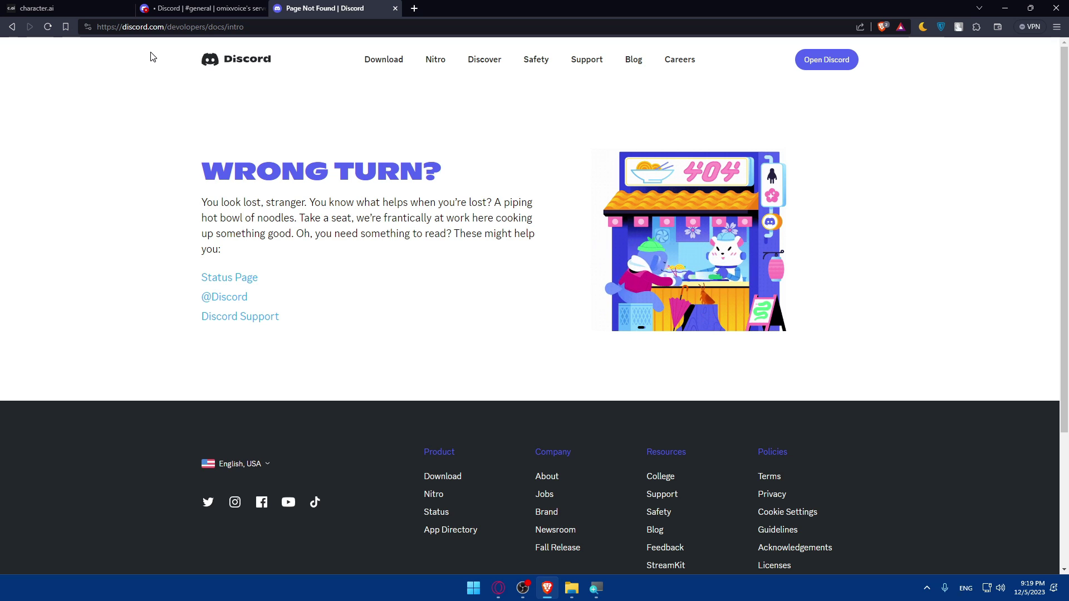
- Reload the developer docs intro address
click(195, 27)
click(211, 27)
key(Return)
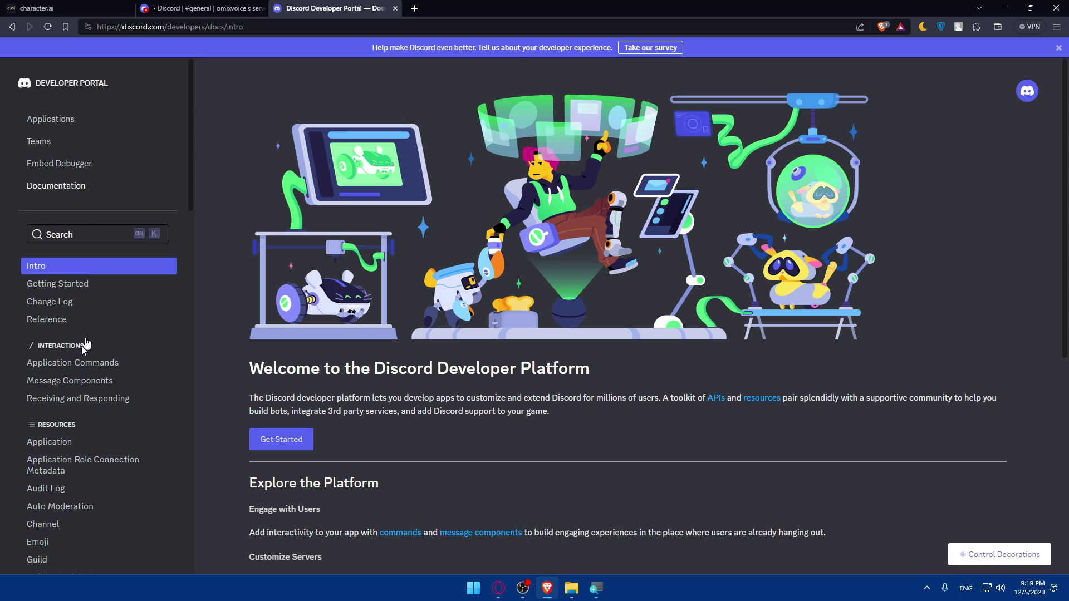
- Go to the Applications page, start a new application, then dismiss the form
click(67, 120)
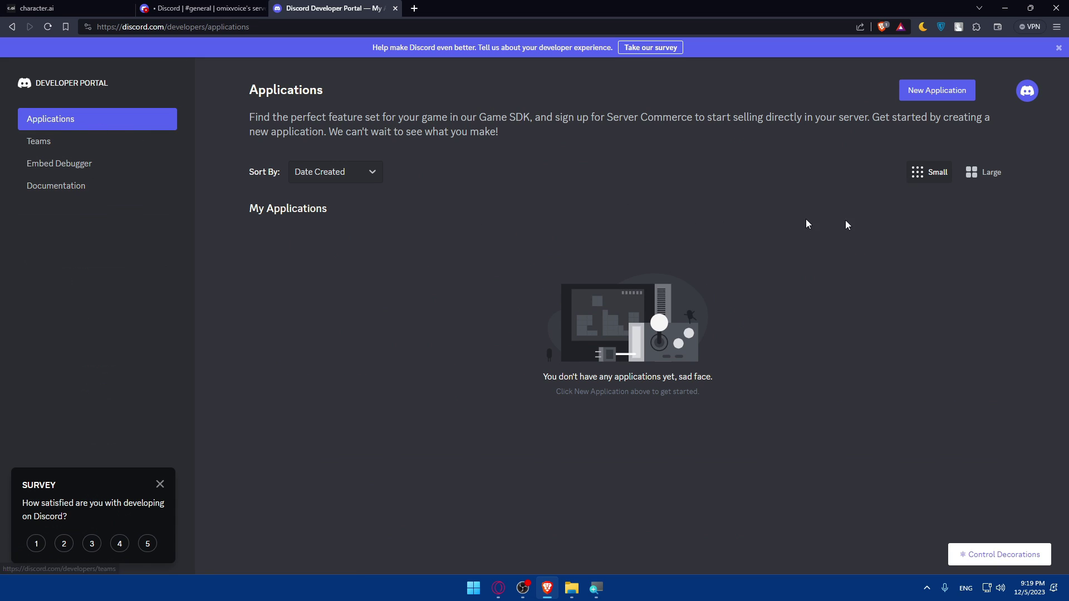
click(930, 89)
click(441, 287)
key(Escape)
- Create a new application named 'Test Bot', agreeing to the developer terms
click(924, 91)
click(480, 287)
text(Test)
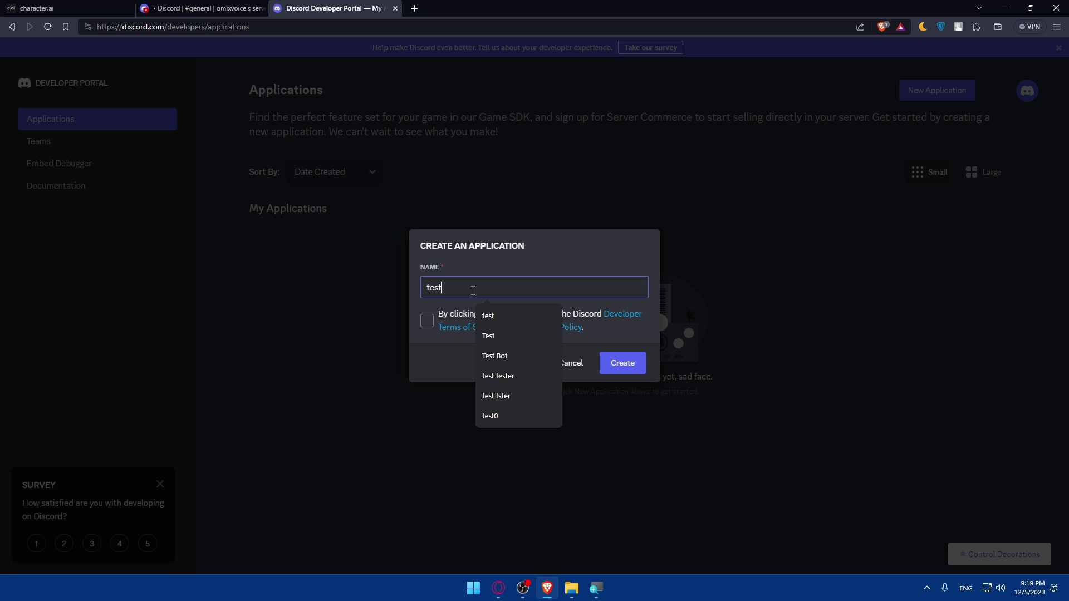
click(516, 356)
click(426, 321)
click(623, 364)
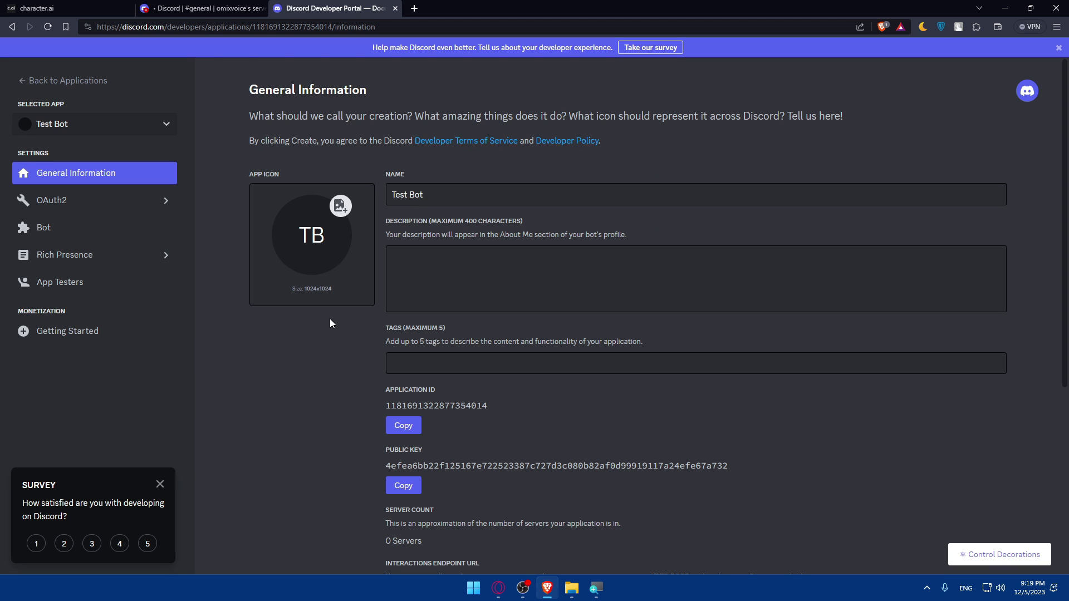
- Review the Test Bot general information and copy its application ID
key(super+1)
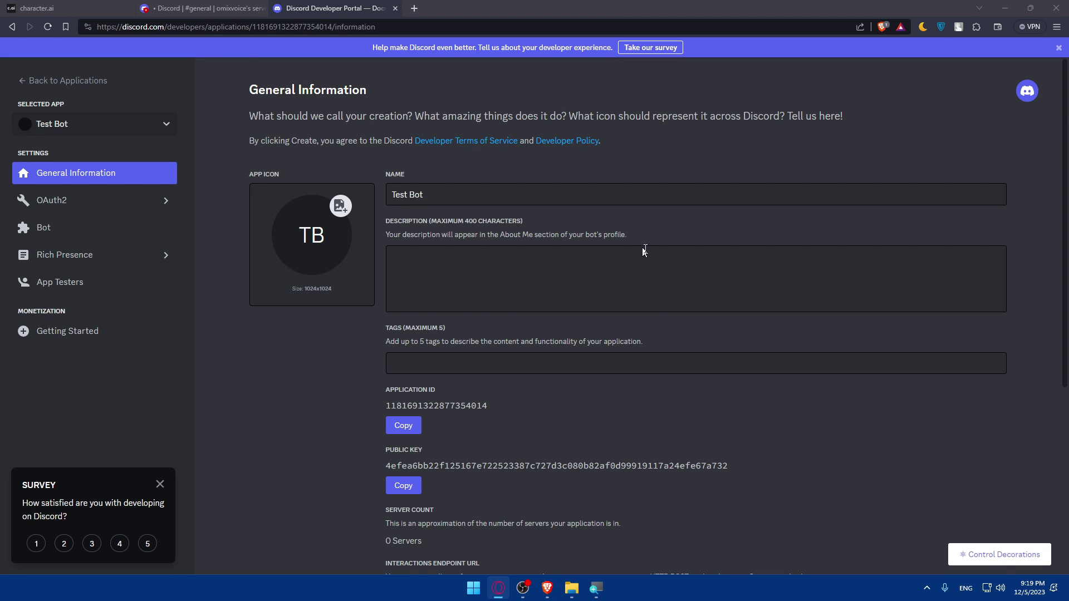
scroll(607, 281, down, 5)
scroll(606, 281, up, 5)
scroll(577, 374, down, 5)
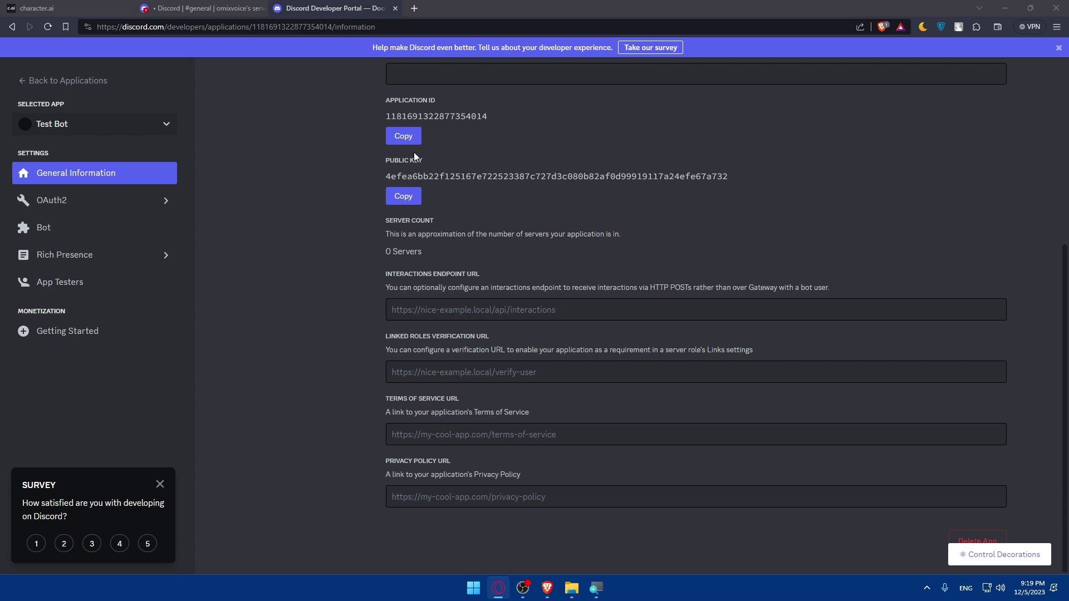
click(402, 136)
- View Test Bot's Bot settings, then close the Developer Portal tab
click(66, 228)
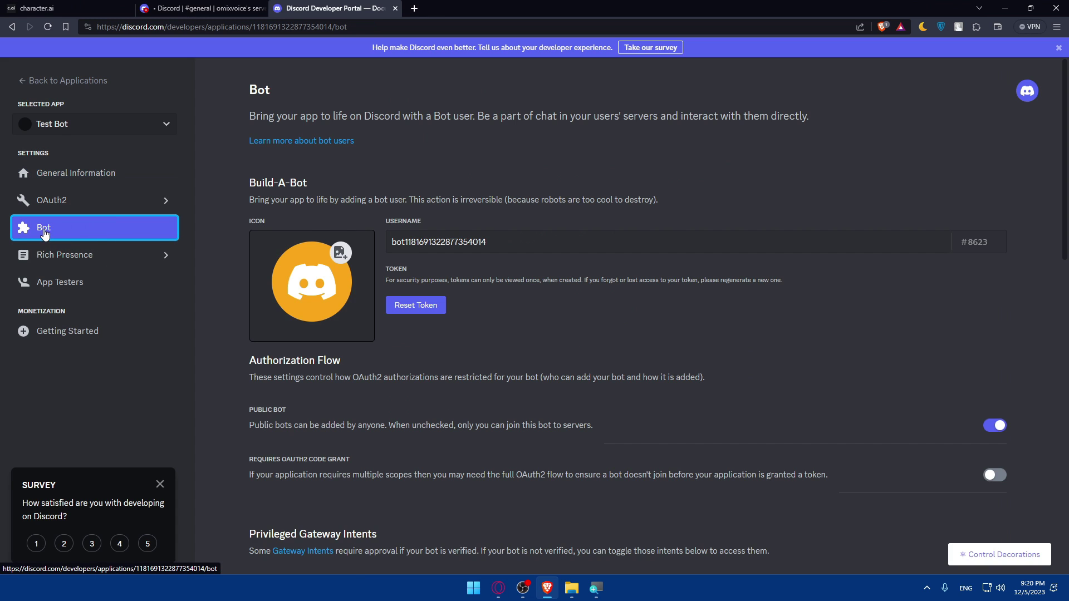
scroll(547, 262, down, 6)
scroll(665, 269, up, 3)
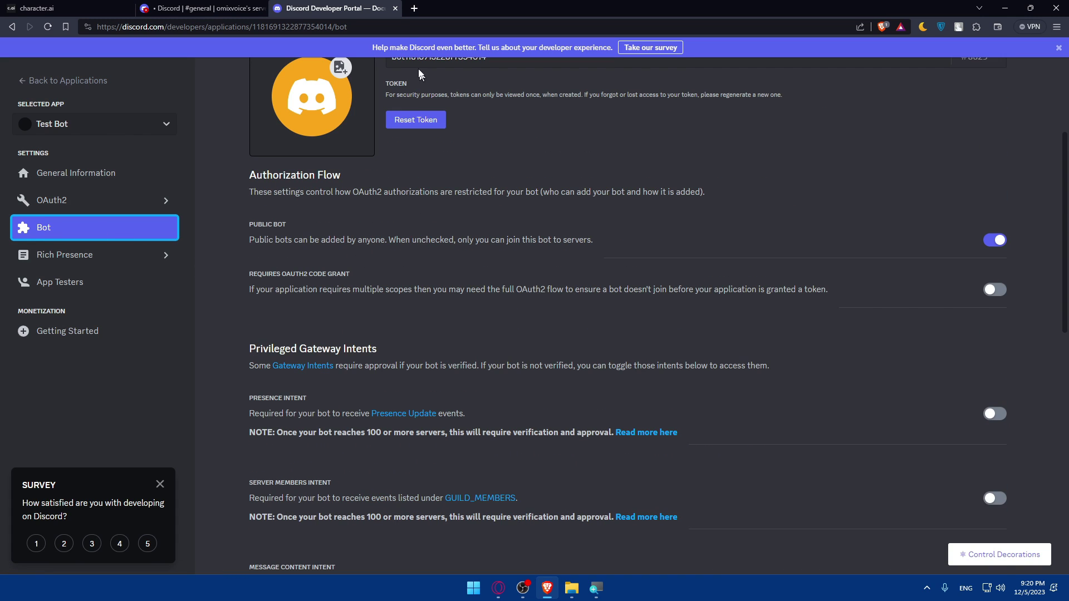
click(394, 8)
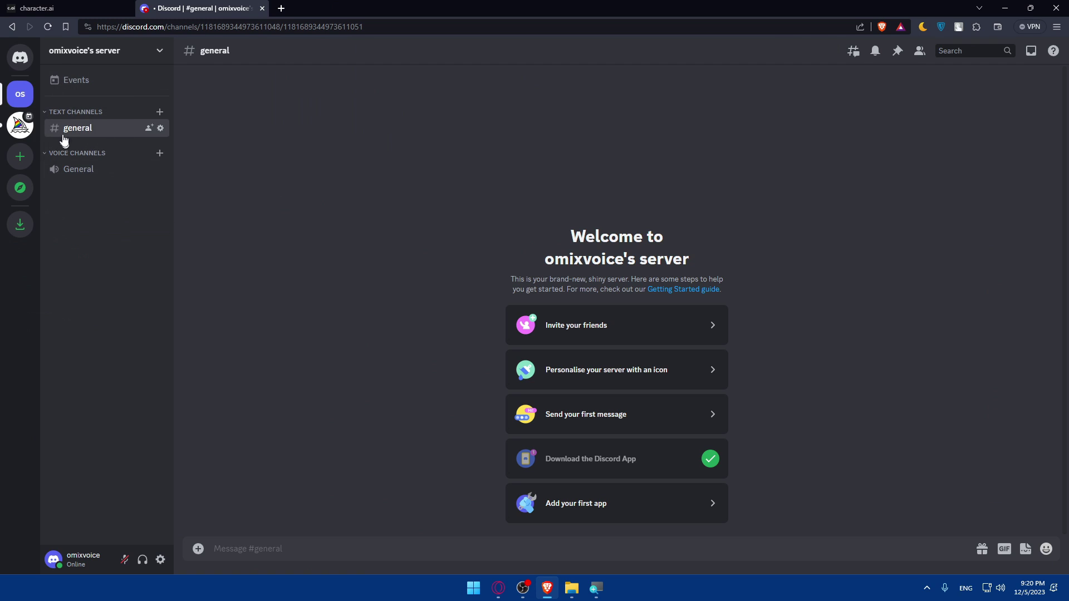
text(--)
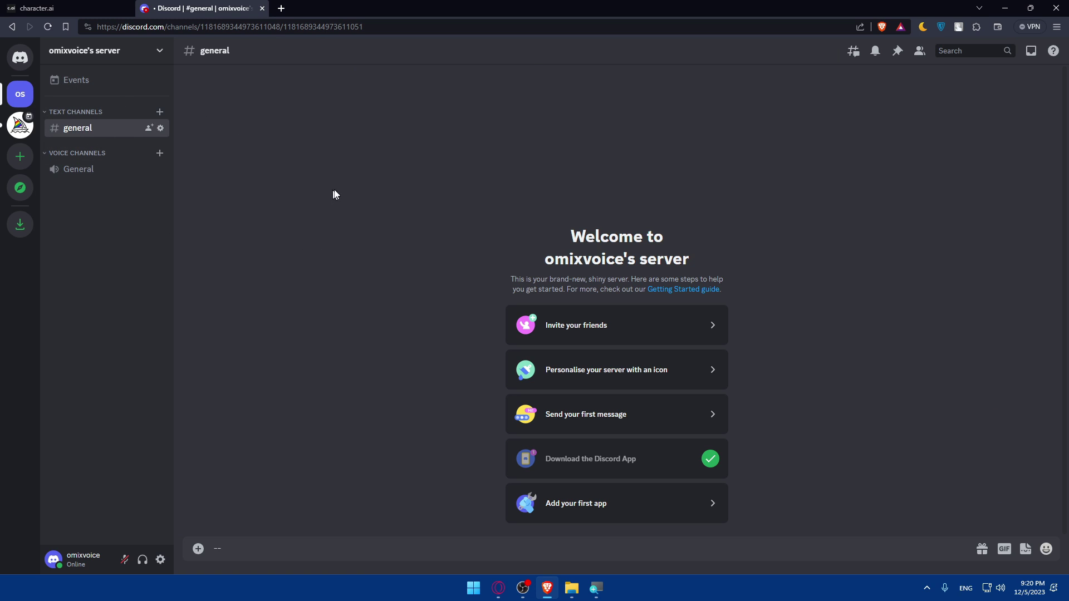